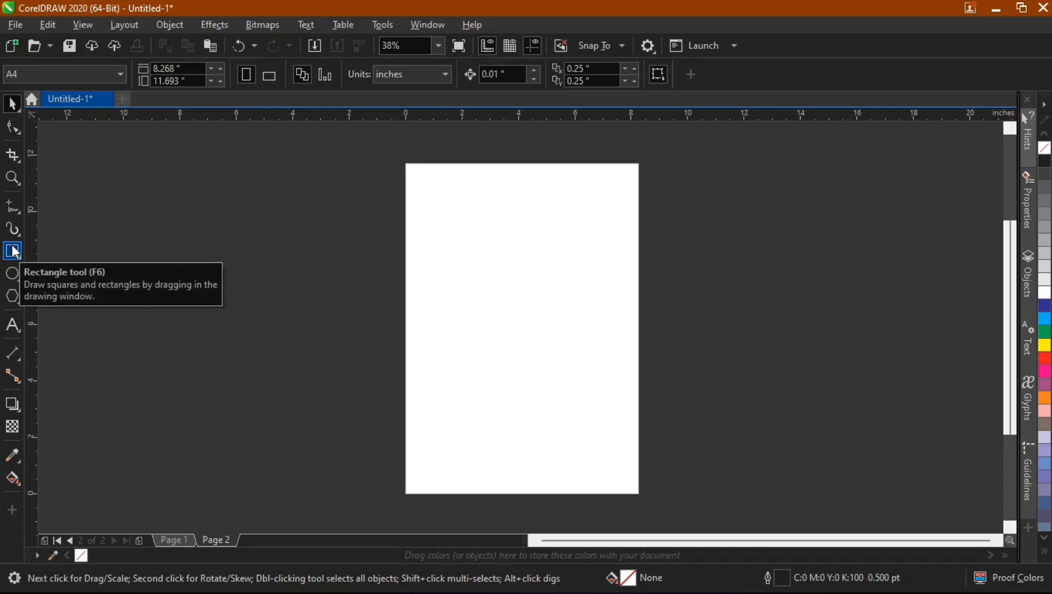
# Draw a rectangle about 5.6 by 5.1 inches straddling the page's left edge.
pyautogui.click(13, 252)
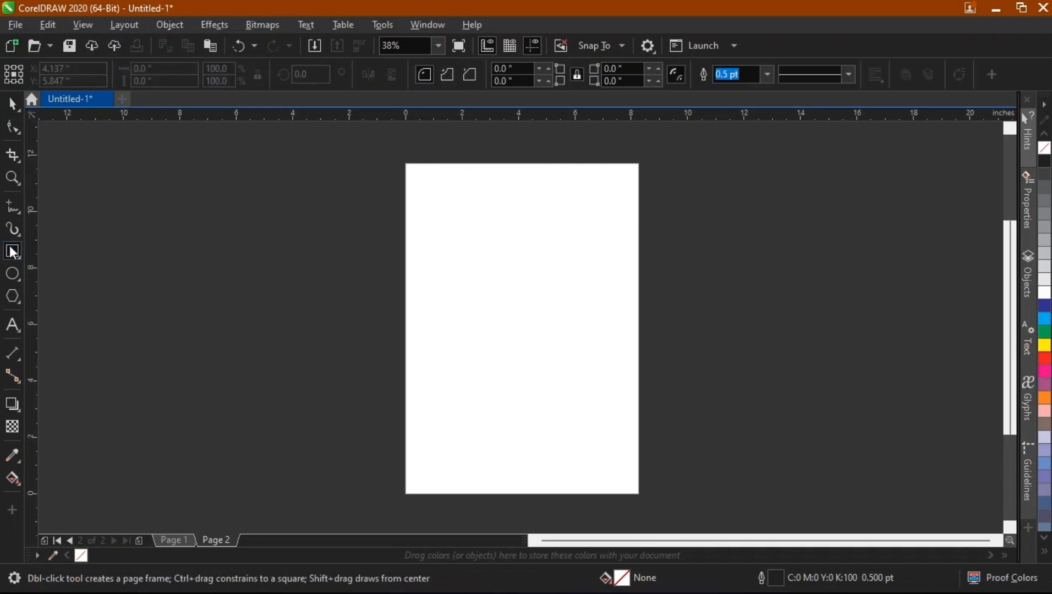
pyautogui.moveTo(283, 200); pyautogui.dragTo(442, 345)
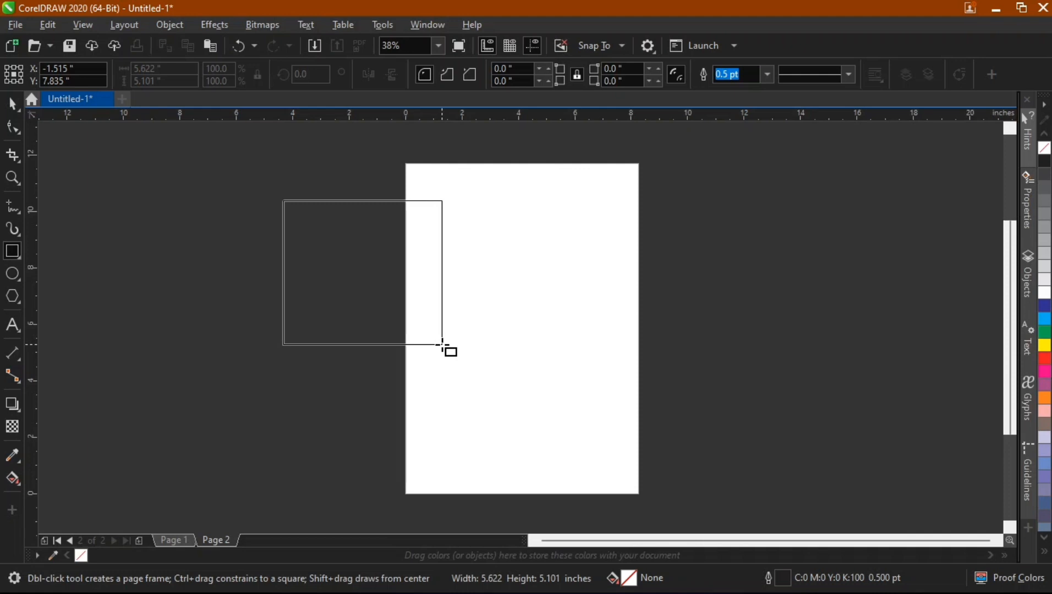
pyautogui.moveTo(442, 345); pyautogui.dragTo(442, 345)
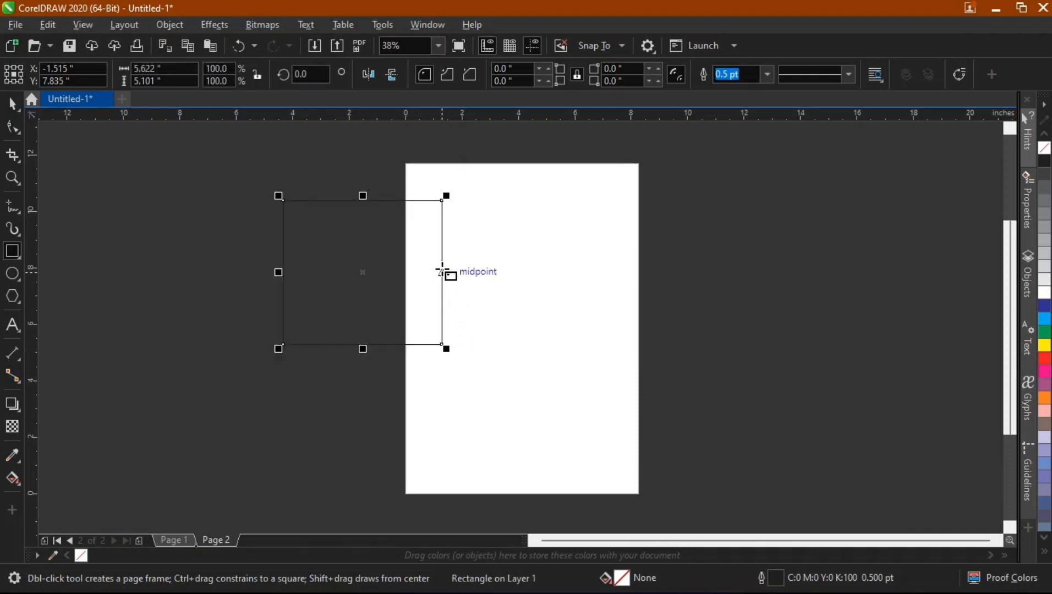
# Stretch the rectangle to about 11.8 inches wide and 4.7 inches high.
pyautogui.moveTo(446, 272); pyautogui.dragTo(450, 273)
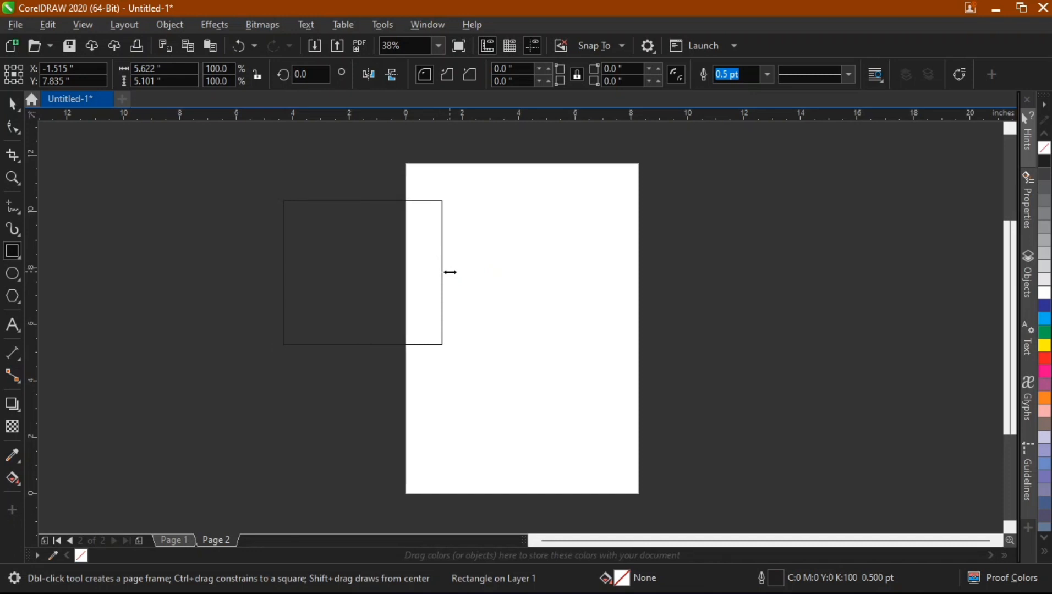
pyautogui.moveTo(450, 273); pyautogui.dragTo(622, 296)
pyautogui.moveTo(449, 345)
pyautogui.mouseDown()
pyautogui.moveTo(441, 374)
pyautogui.moveTo(440, 334)
pyautogui.mouseUp()
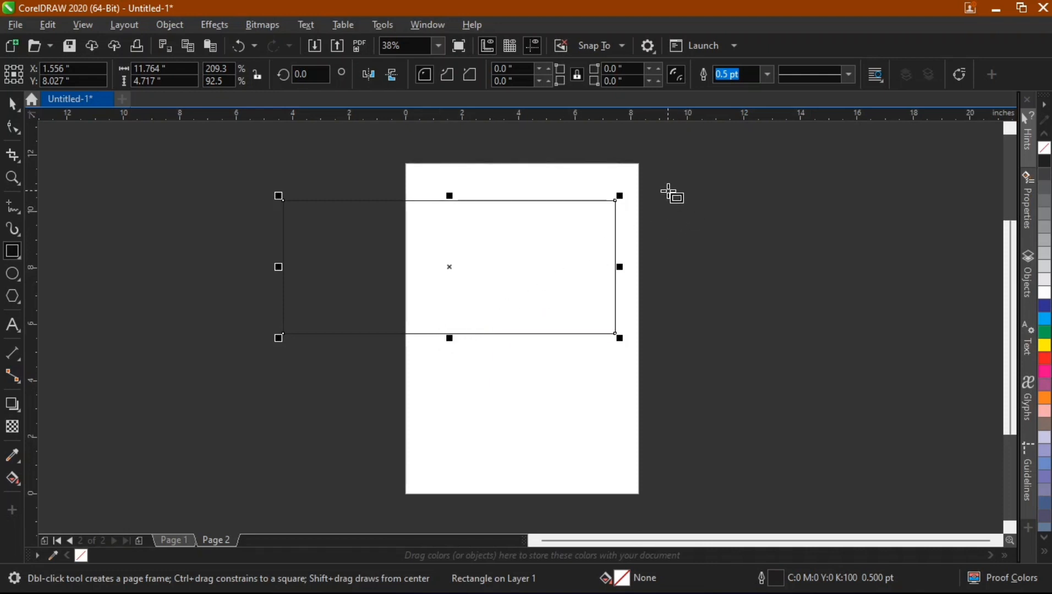
# Draw a square about 7.5 inches wide to the right of the page.
pyautogui.moveTo(671, 192); pyautogui.dragTo(733, 308)
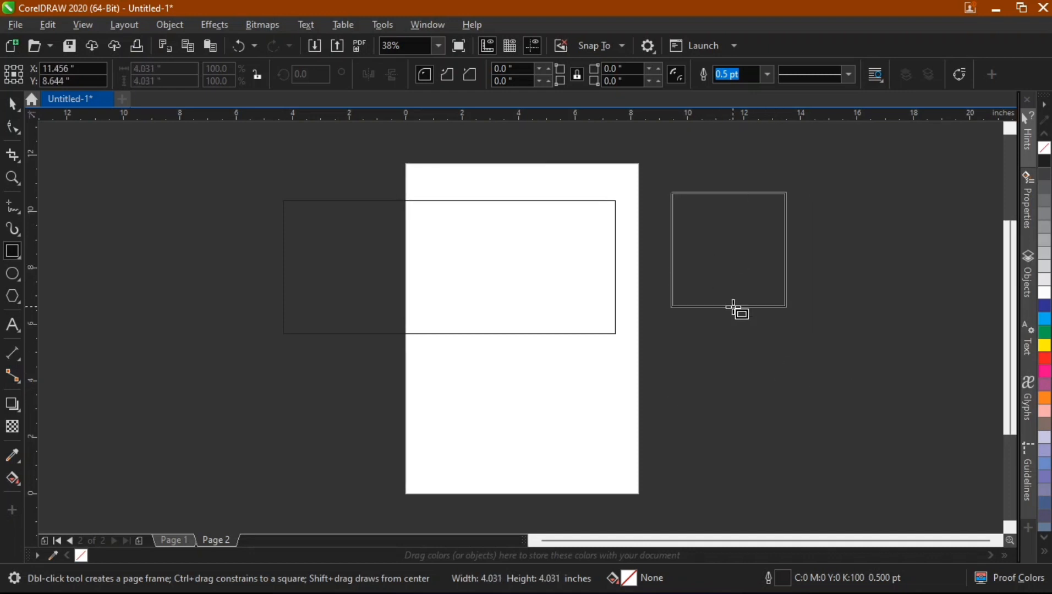
pyautogui.moveTo(734, 308); pyautogui.dragTo(884, 315)
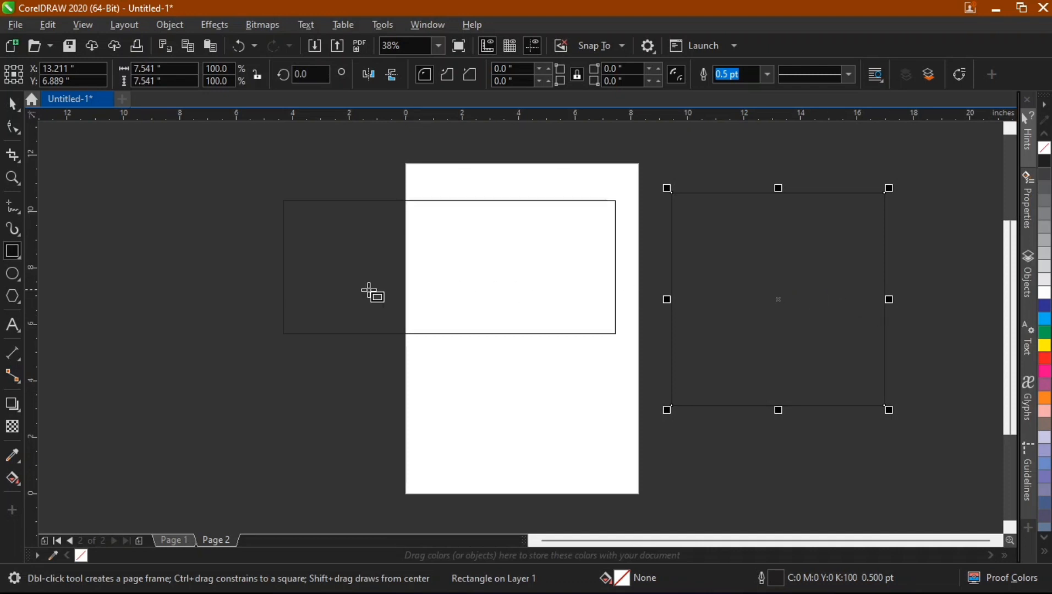
# Draw a 3-Point Rectangle about 9.2 inches square left of the page.
pyautogui.click(18, 258)
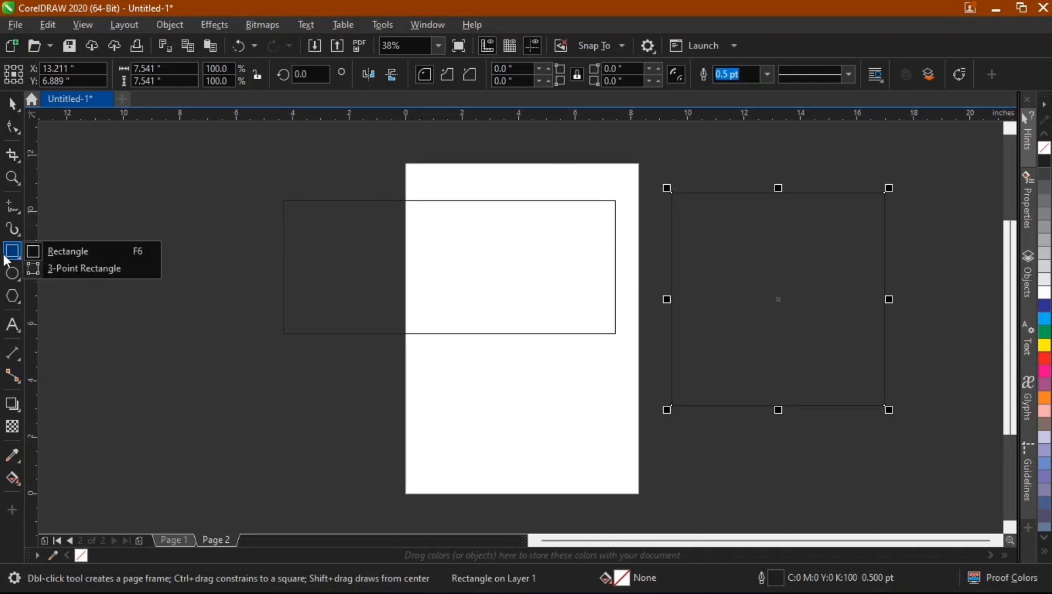
pyautogui.click(87, 267)
pyautogui.moveTo(162, 193); pyautogui.dragTo(162, 449)
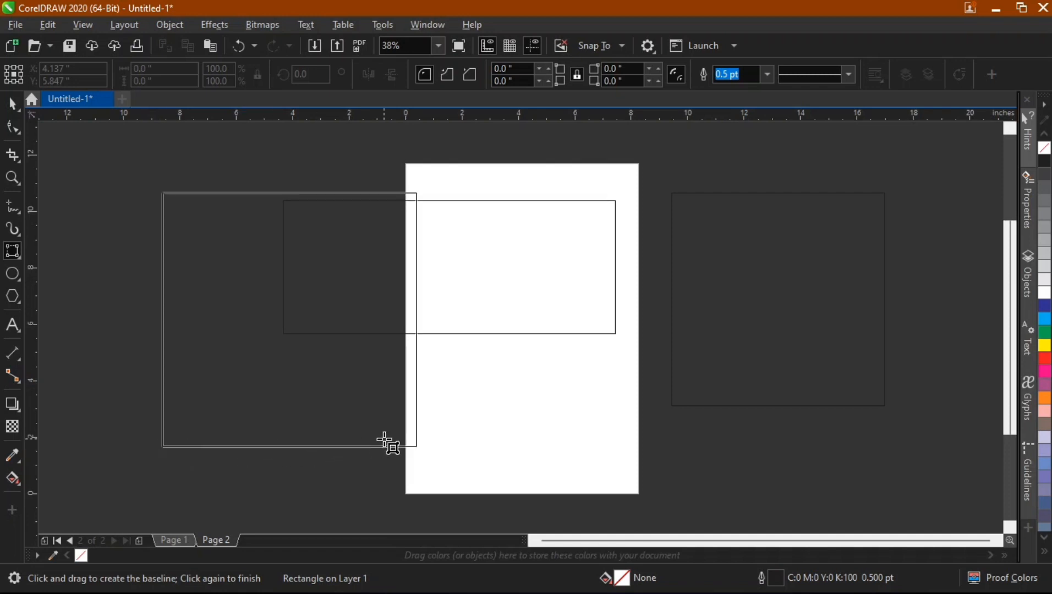
pyautogui.click(422, 438)
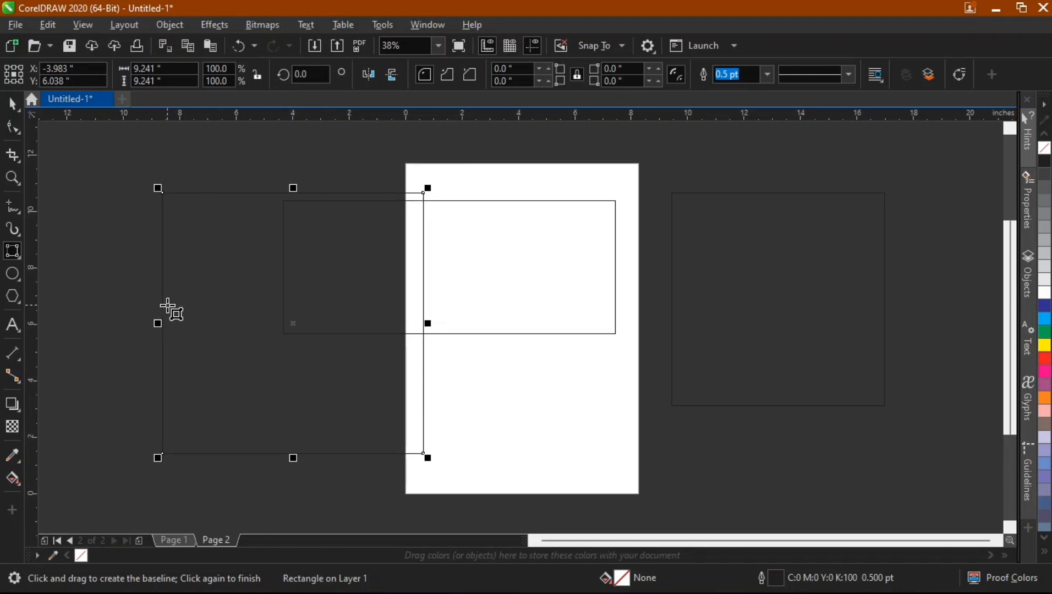
# Select all the rectangles and delete them.
pyautogui.hotkey('ctrl', 'a')
pyautogui.press('Delete')
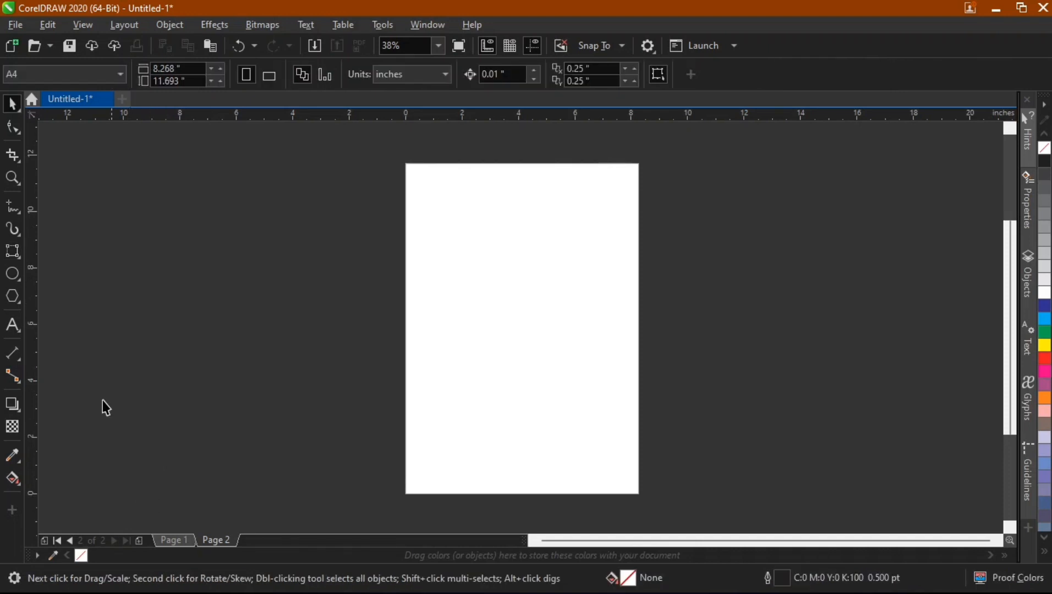
# Draw an ellipse about 6.9 by 7.5 inches left of the page and a circle about 6.4 inches across at the page's top.
pyautogui.click(12, 274)
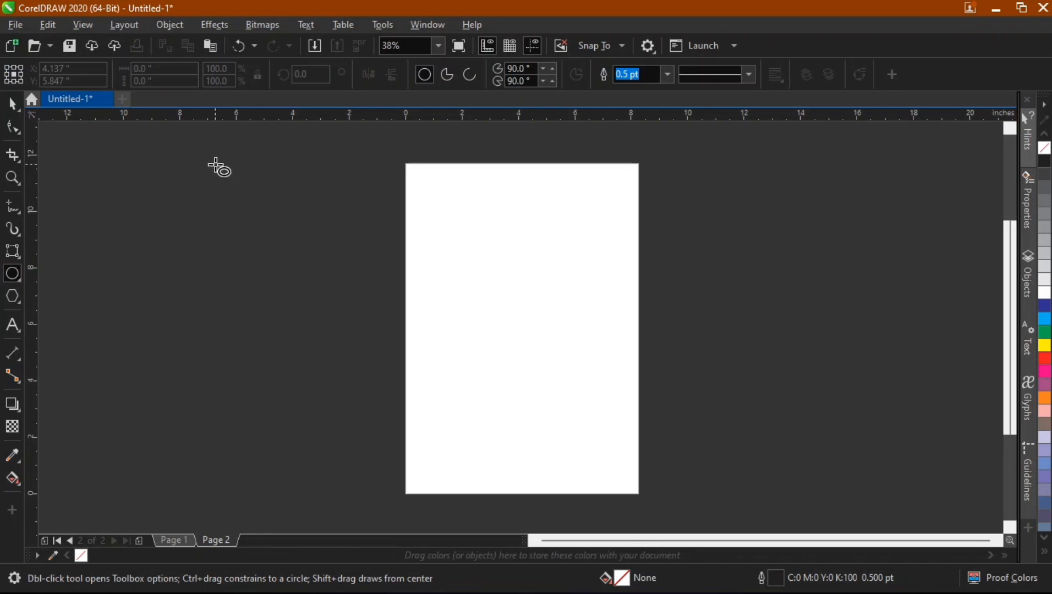
pyautogui.moveTo(216, 165); pyautogui.dragTo(411, 378)
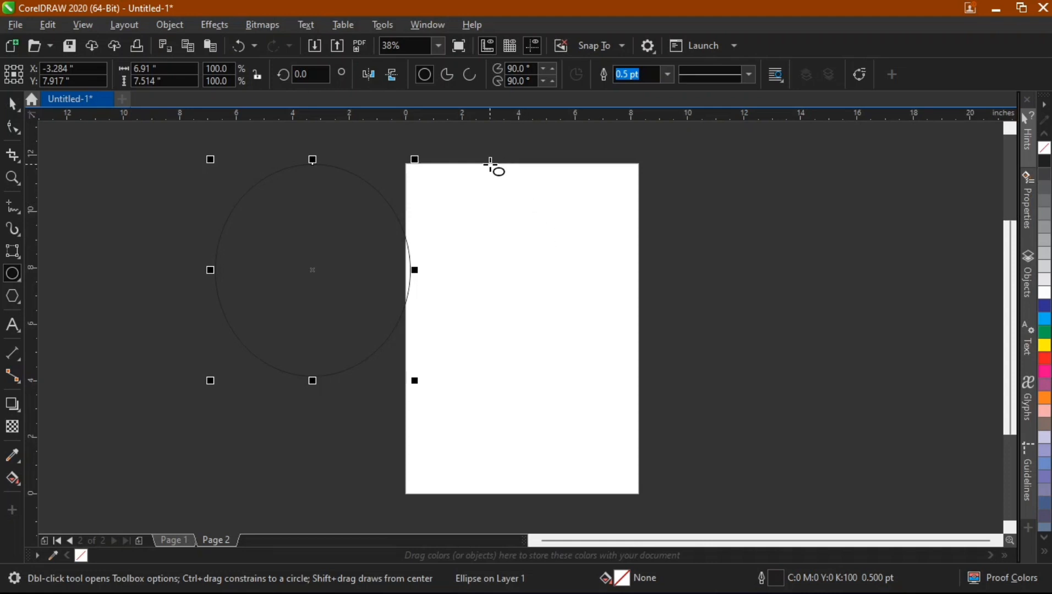
pyautogui.moveTo(490, 164); pyautogui.dragTo(611, 328)
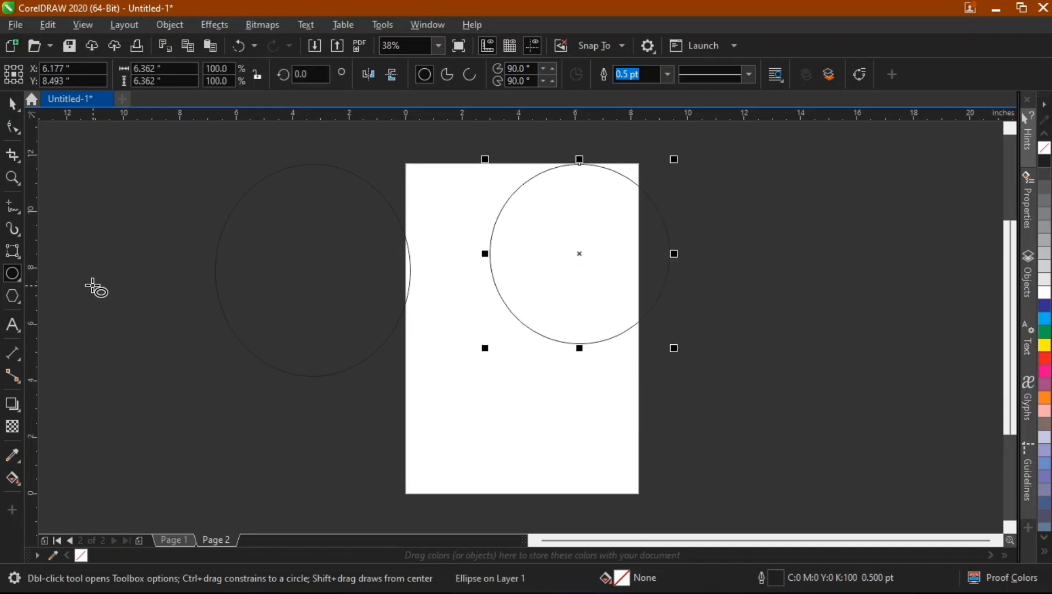
# Draw a 3-Point Ellipse about 4.9 by 6.7 inches to the right of the page.
pyautogui.click(19, 280)
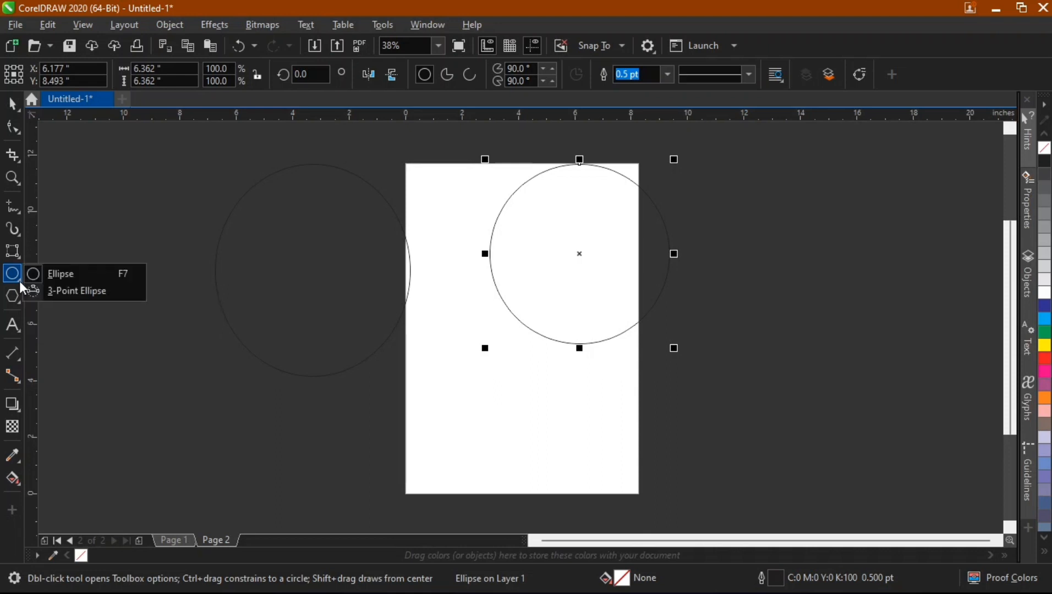
pyautogui.click(53, 291)
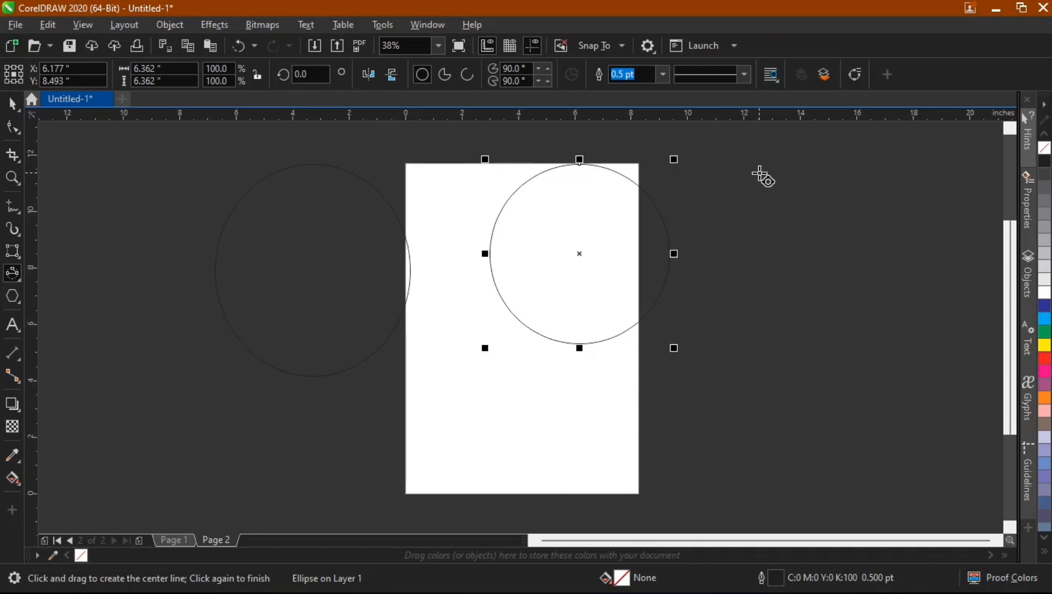
pyautogui.moveTo(760, 171); pyautogui.dragTo(765, 363)
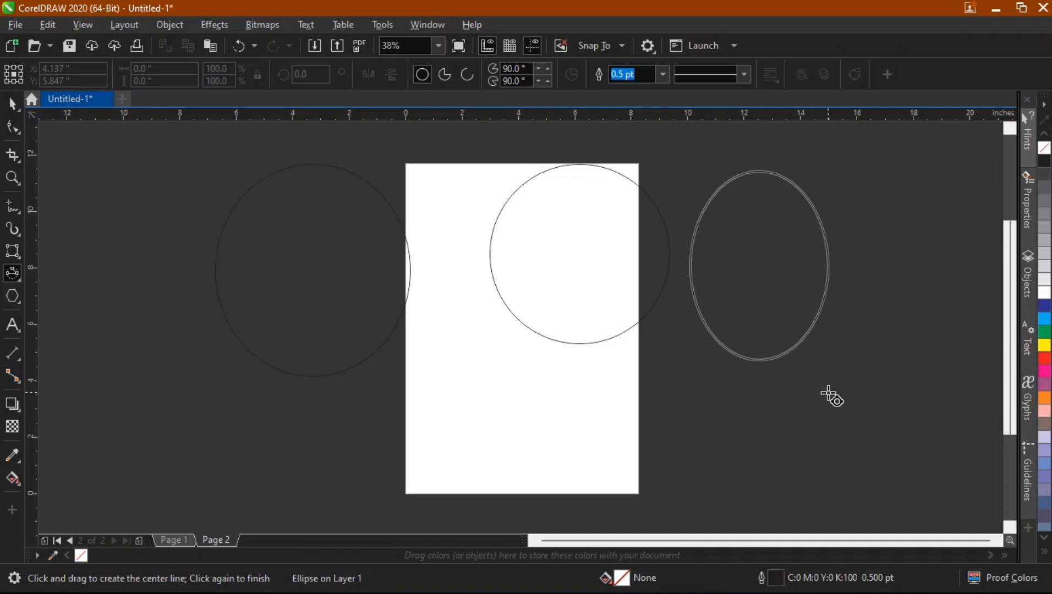
pyautogui.click(830, 394)
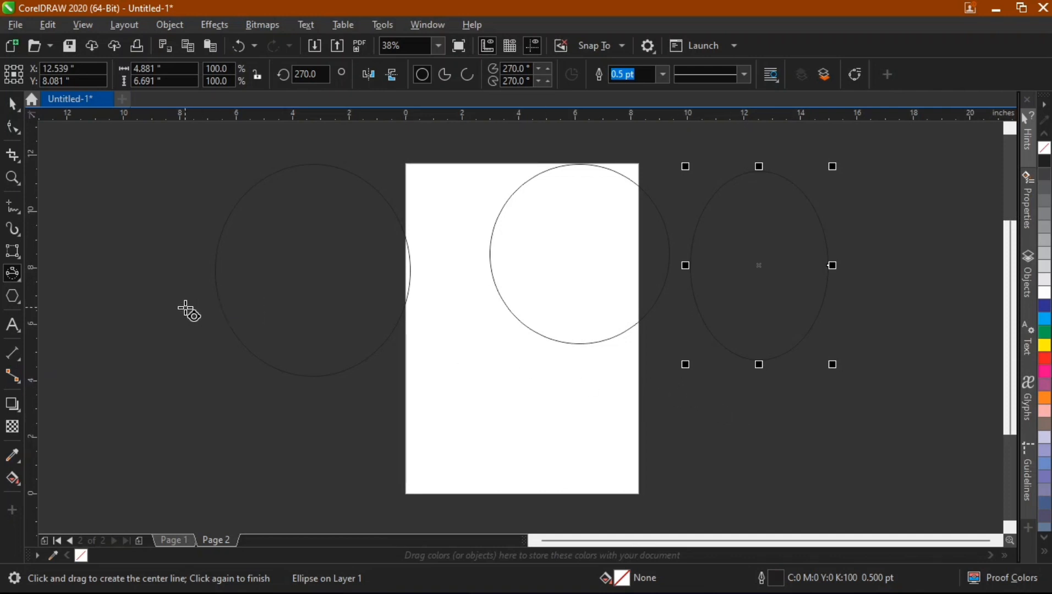
# Draw a polygon about 5.8 by 5.5 inches left of the page and set it to 8 sides.
pyautogui.click(18, 303)
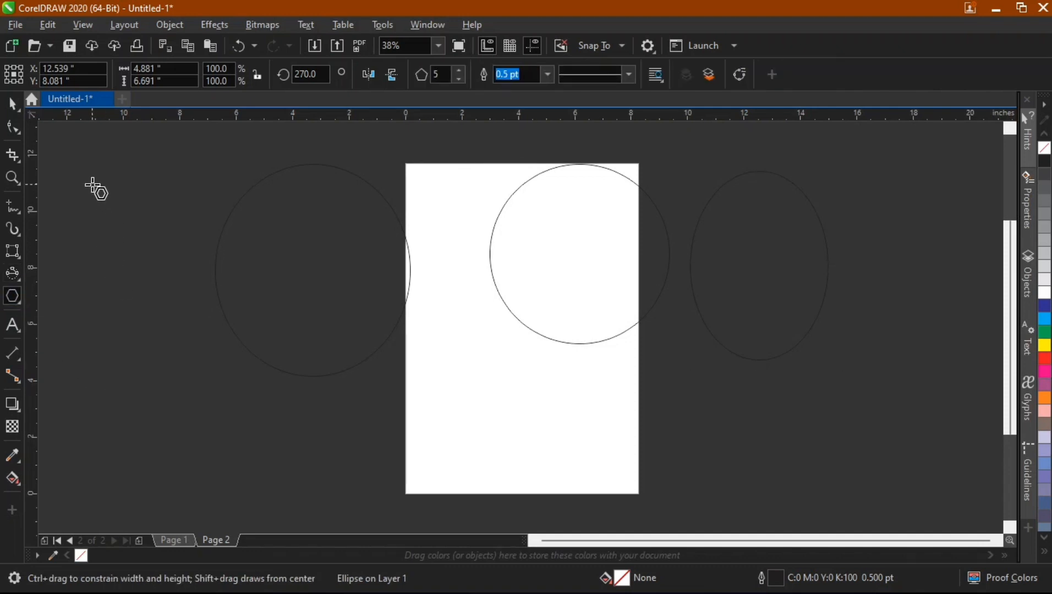
pyautogui.moveTo(93, 186); pyautogui.dragTo(264, 334)
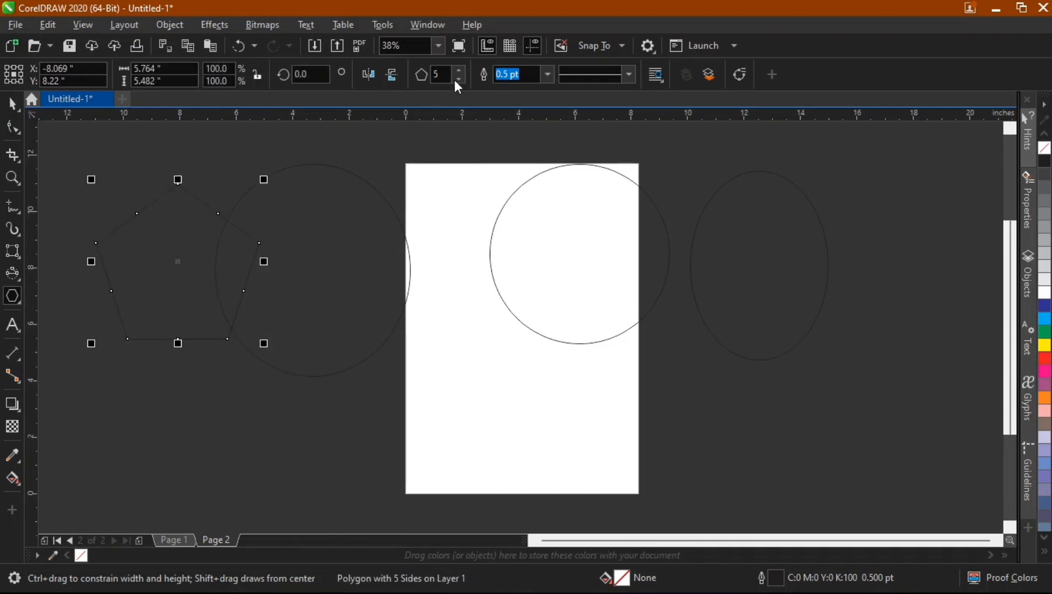
pyautogui.moveTo(445, 75); pyautogui.dragTo(421, 79)
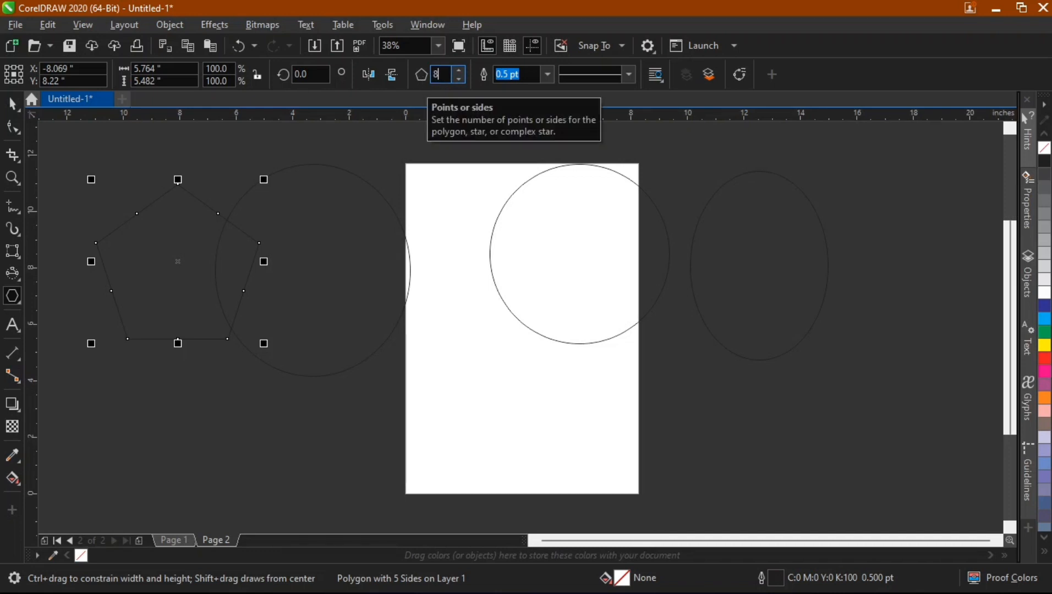
pyautogui.press('Return')
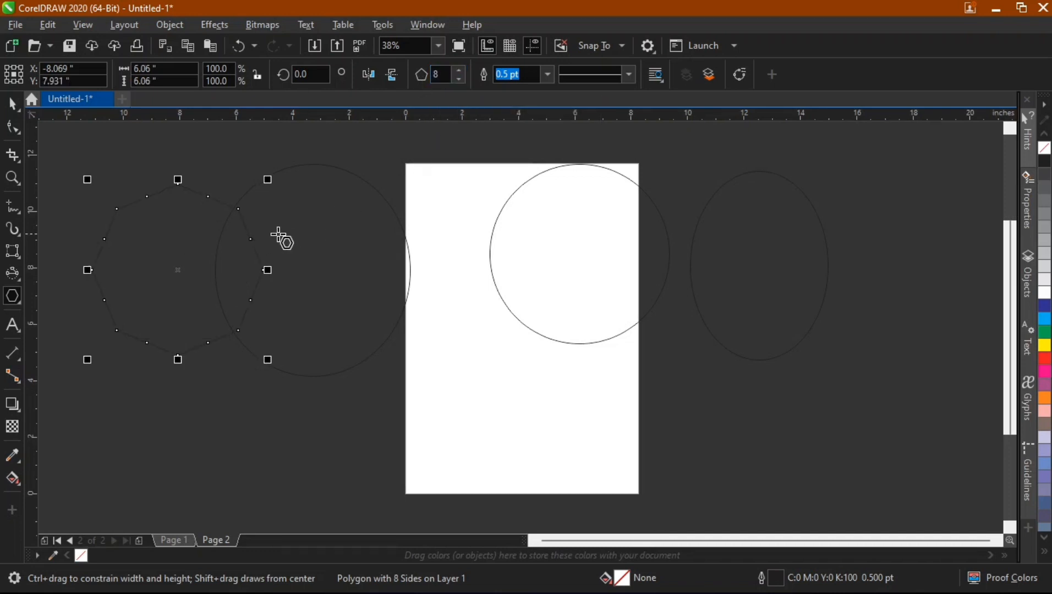
# Change the polygon's number of sides to 10.
pyautogui.doubleClick(443, 75)
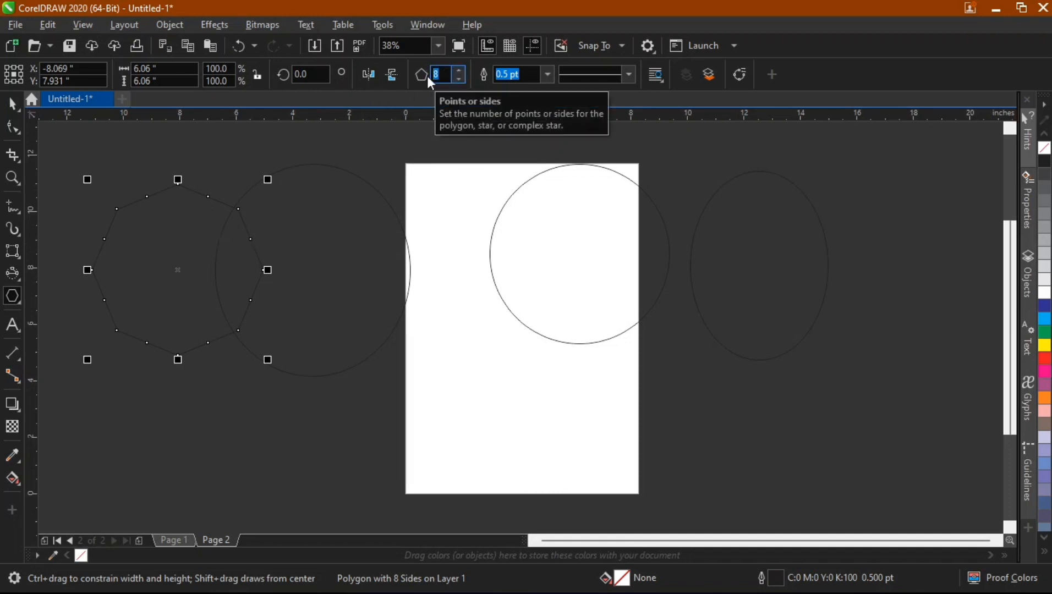
pyautogui.write('10')
pyautogui.press('Return')
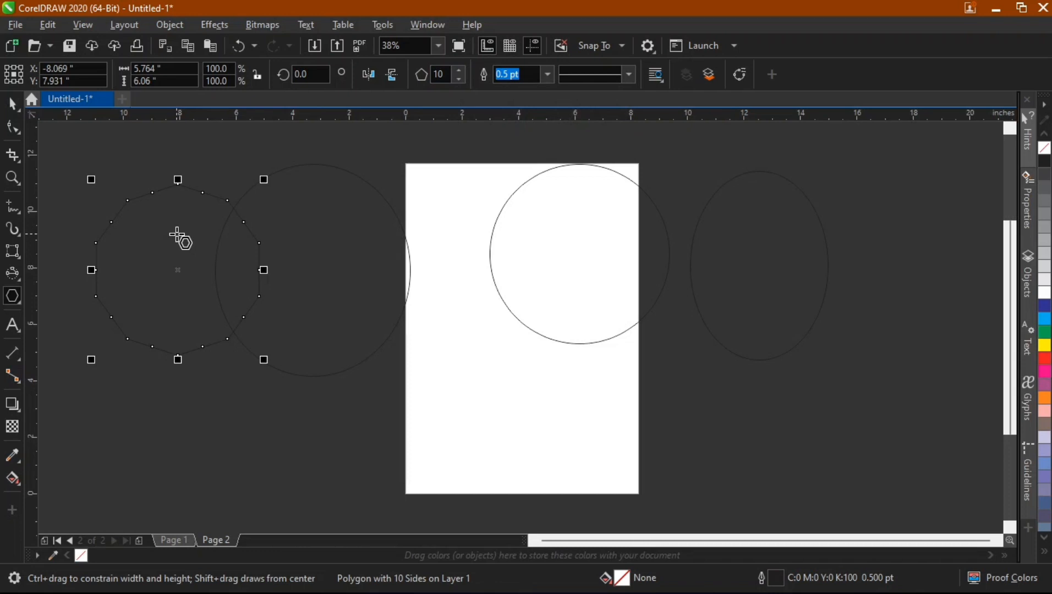
# Draw a star about 5.6 by 5.3 inches on the lower half of the page.
pyautogui.click(20, 302)
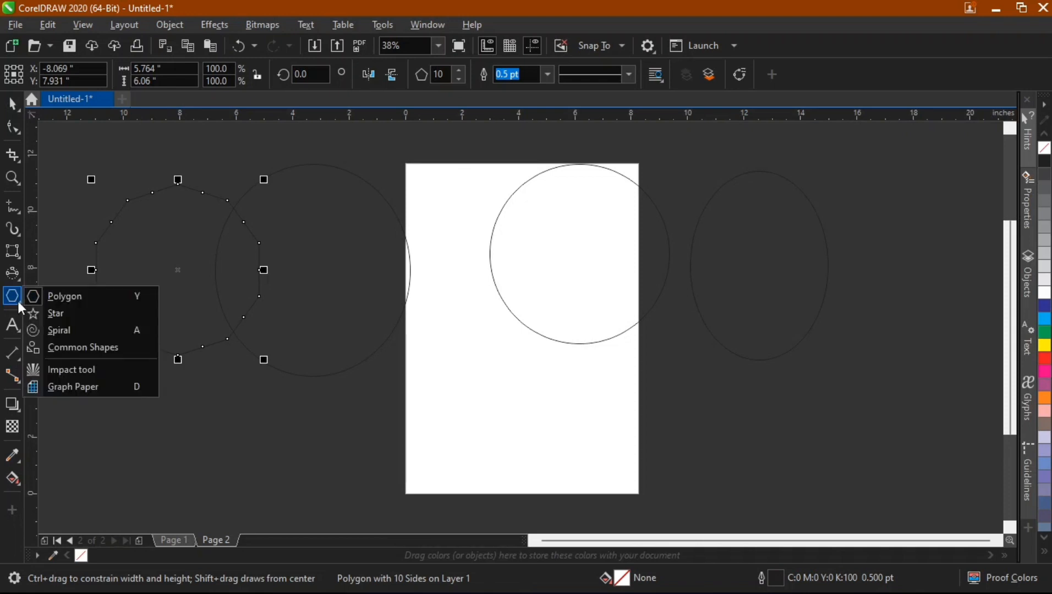
pyautogui.click(55, 313)
pyautogui.moveTo(428, 302); pyautogui.dragTo(587, 465)
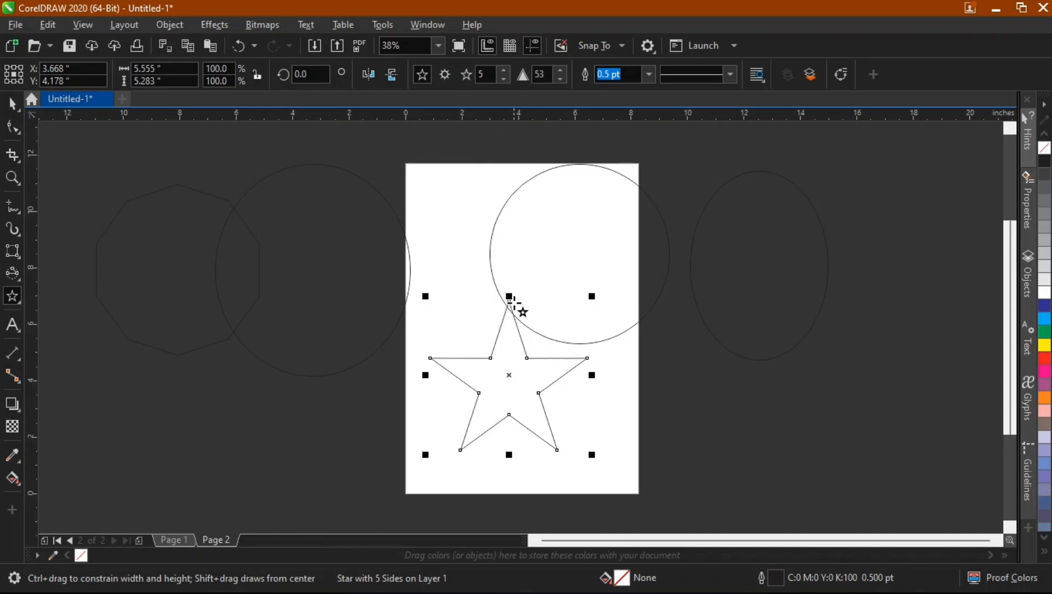
# Increase the star's number of points to 17.
pyautogui.click(504, 70)
pyautogui.click(504, 70)
pyautogui.click(503, 70)
pyautogui.click(503, 70)
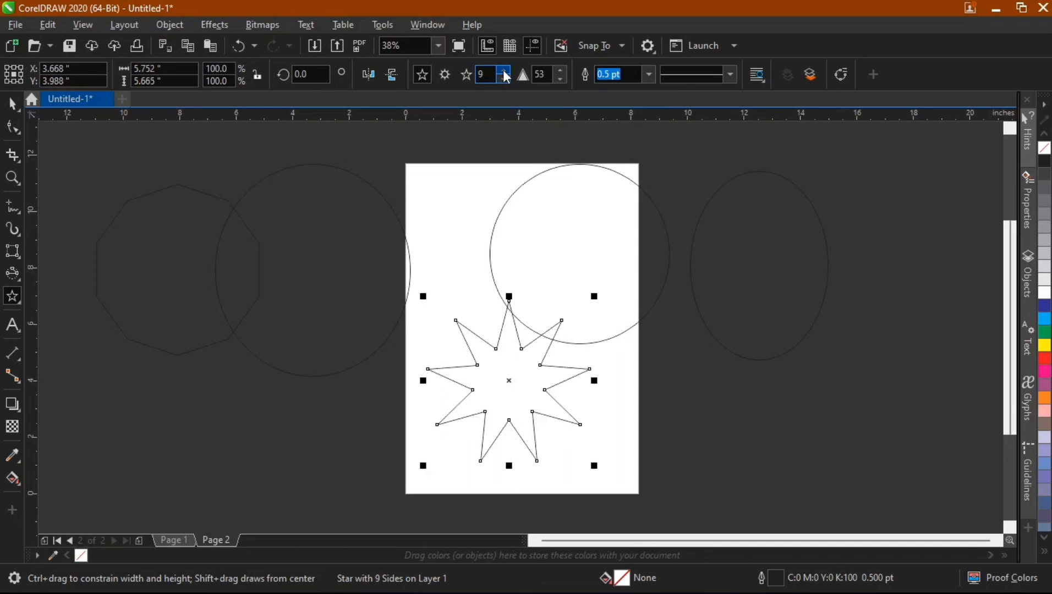
pyautogui.click(503, 70)
pyautogui.click(504, 70)
pyautogui.click(504, 72)
pyautogui.click(504, 72)
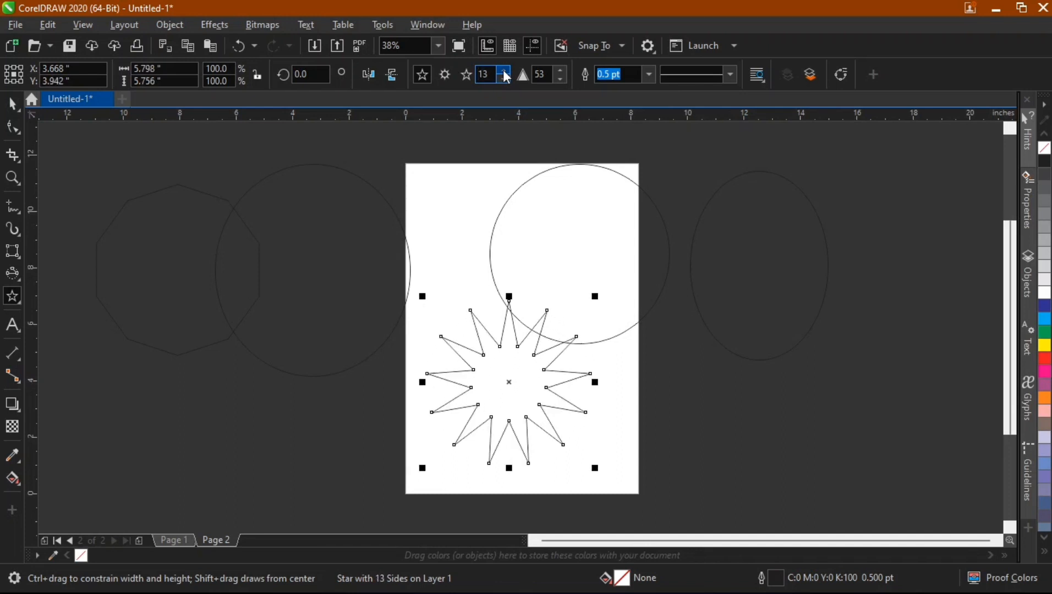
pyautogui.click(504, 72)
pyautogui.click(505, 72)
pyautogui.click(505, 72)
pyautogui.click(505, 72)
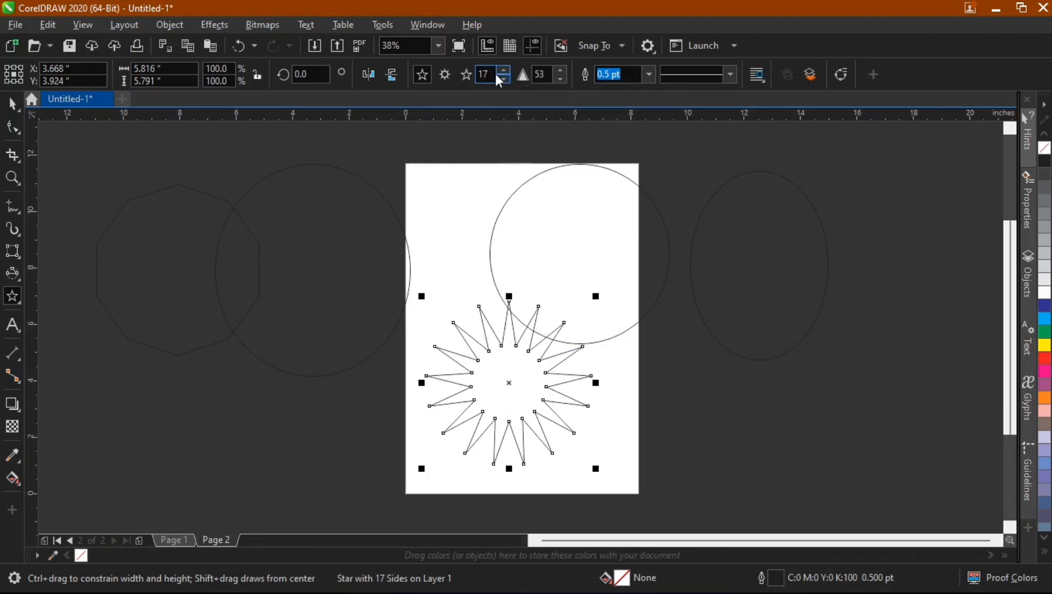
# Draw a 9-point complex star about 6.9 by 6.8 inches to the right of the page.
pyautogui.click(446, 73)
pyautogui.moveTo(878, 194); pyautogui.dragTo(673, 370)
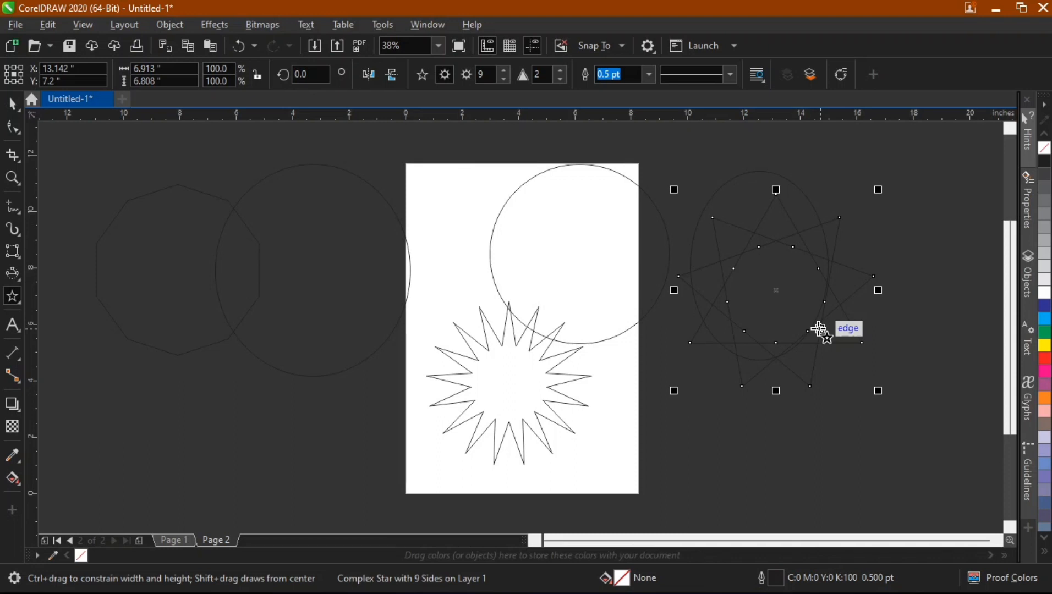
# Clear the workspace by selecting and deleting all the shapes.
pyautogui.press('space')
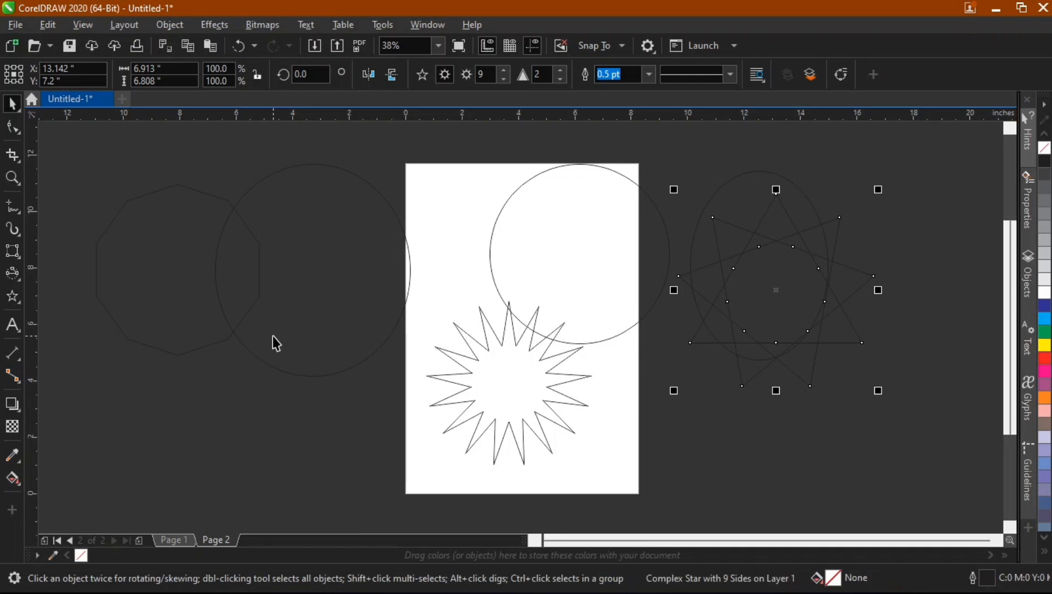
pyautogui.hotkey('ctrl', 'a')
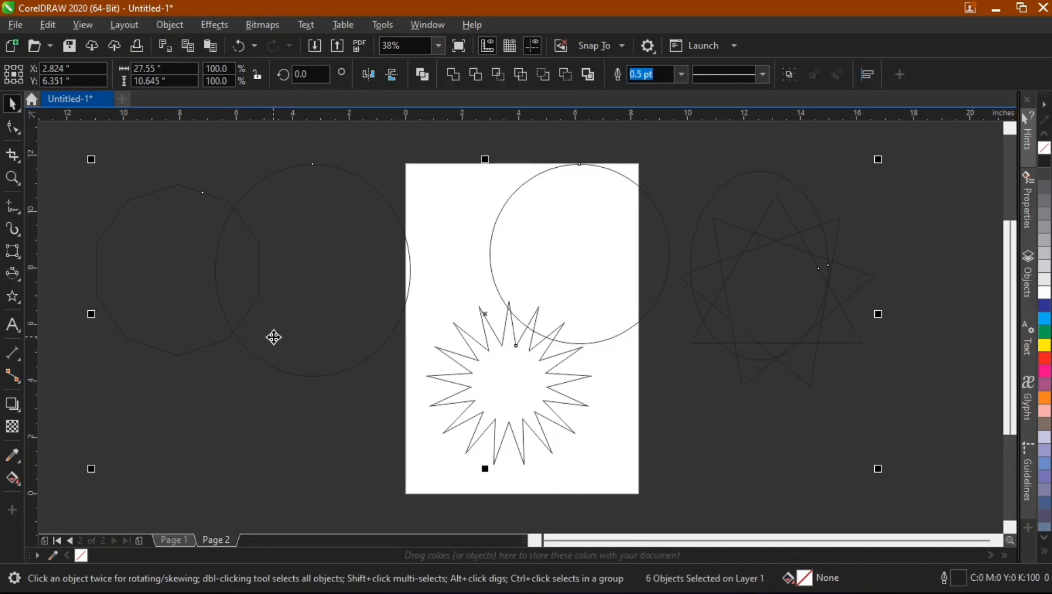
pyautogui.press('Delete')
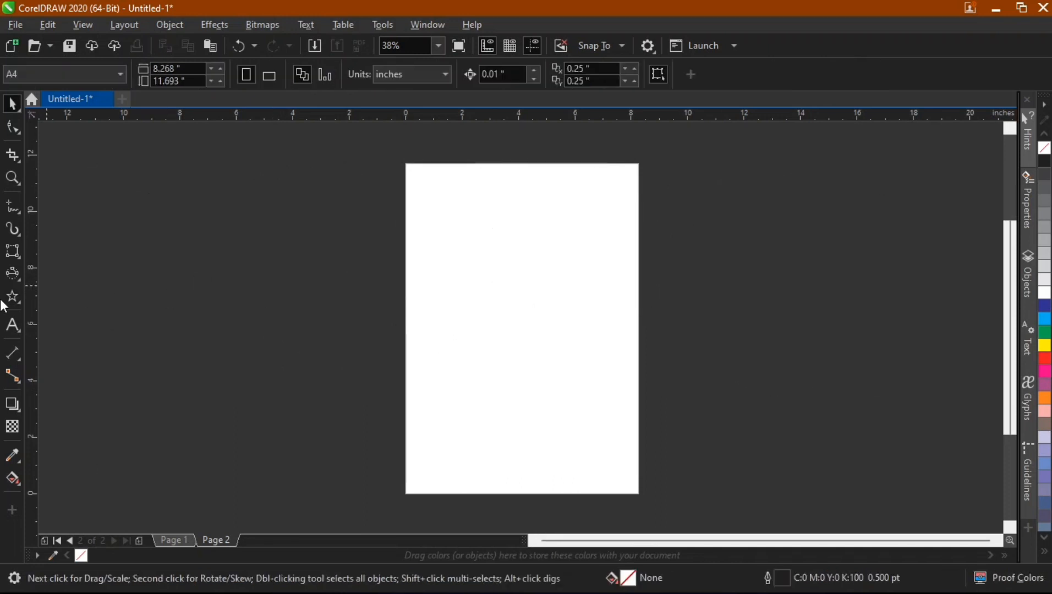
# Draw a spiral about 9.1 by 9.1 inches to the left of the page with the Spiral tool.
pyautogui.click(18, 303)
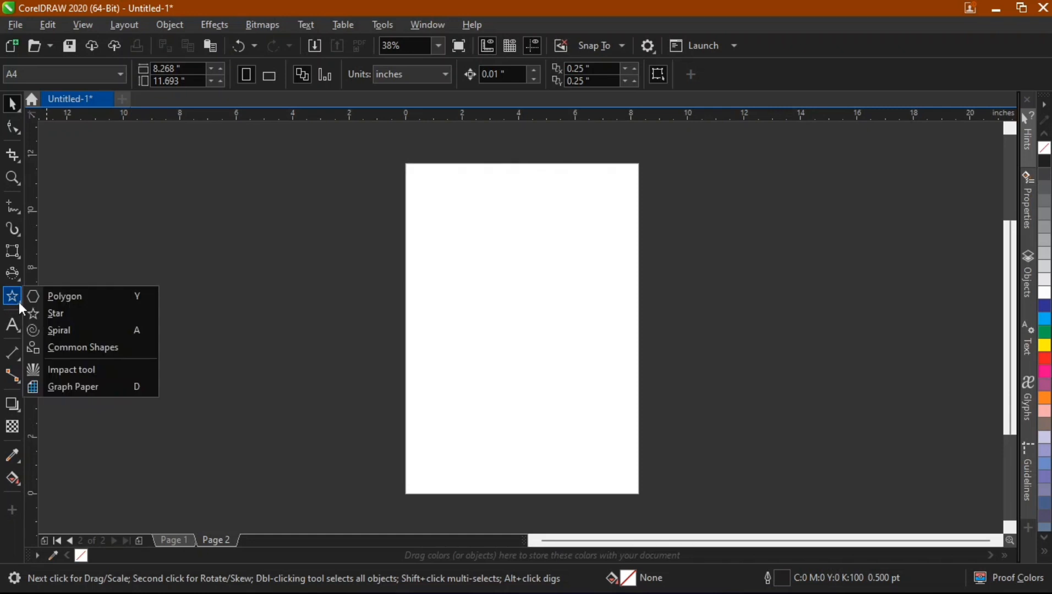
pyautogui.click(61, 329)
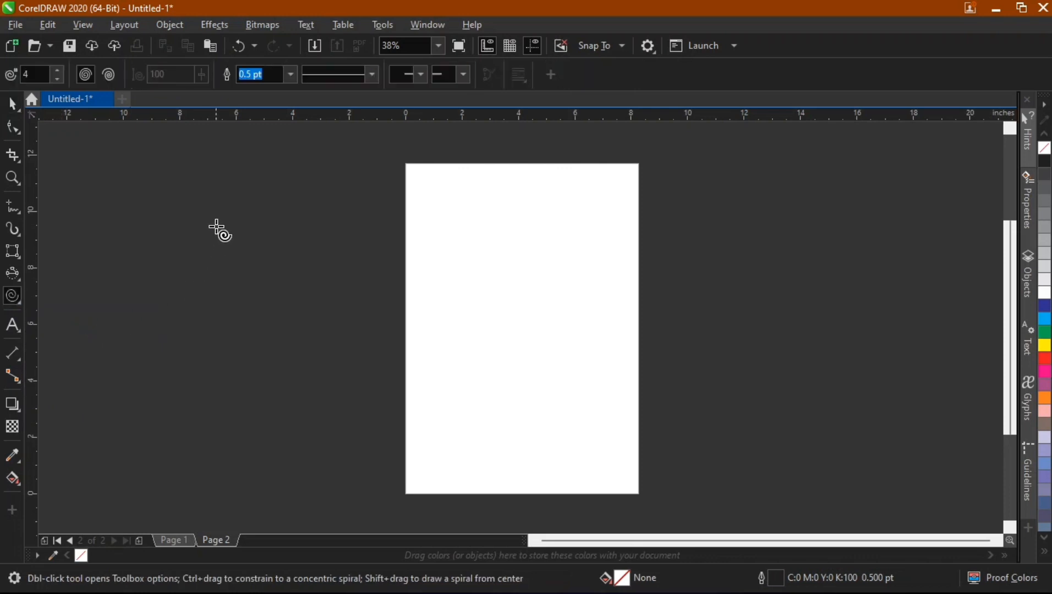
pyautogui.moveTo(164, 158); pyautogui.dragTo(422, 400)
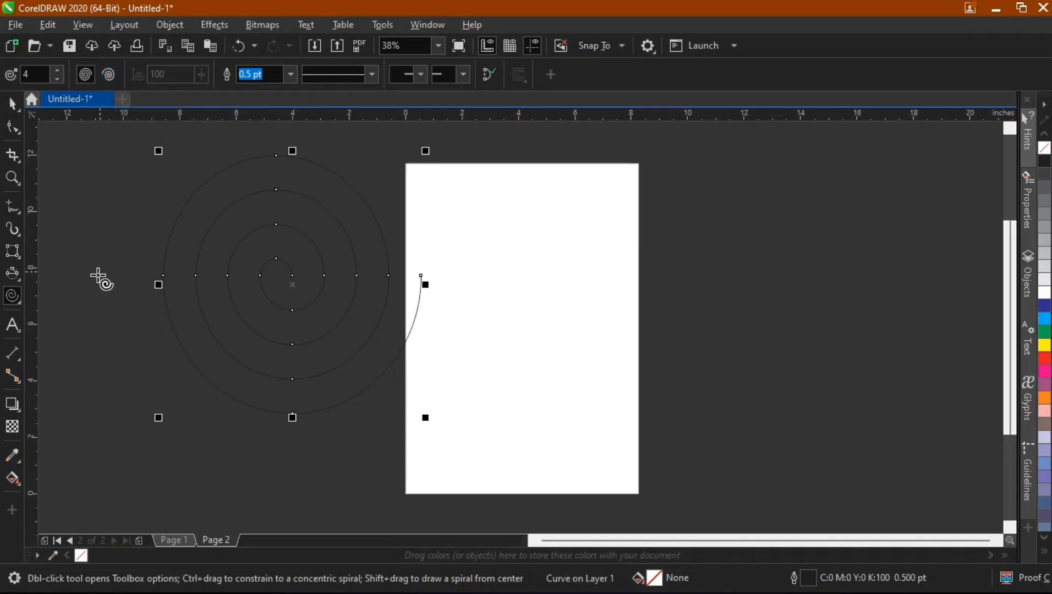
# Draw a teardrop common shape about 2.2 by 3.6 inches right of the page and flip it vertically.
pyautogui.click(17, 303)
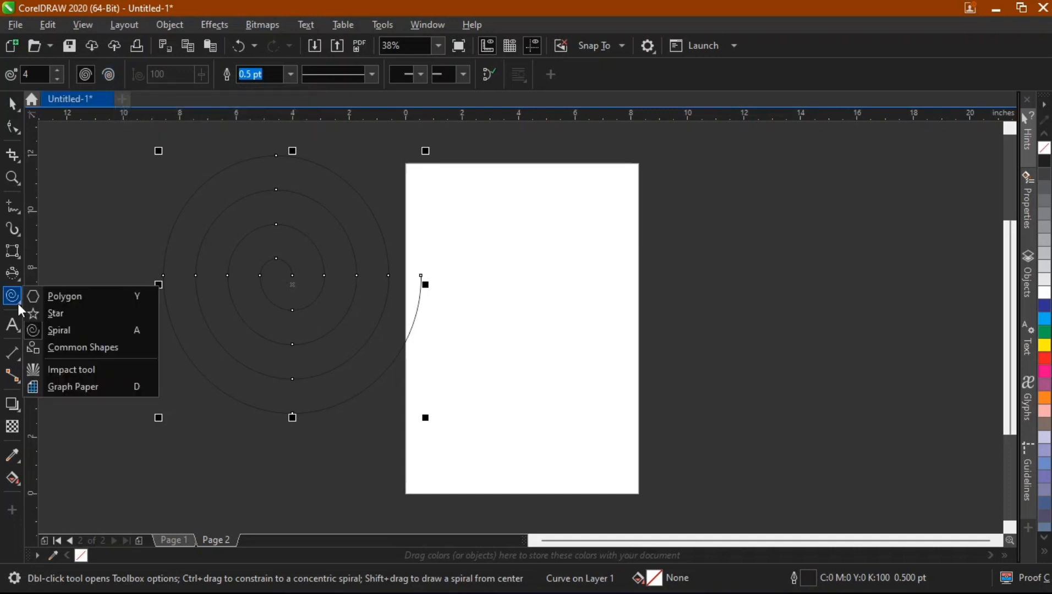
pyautogui.click(90, 347)
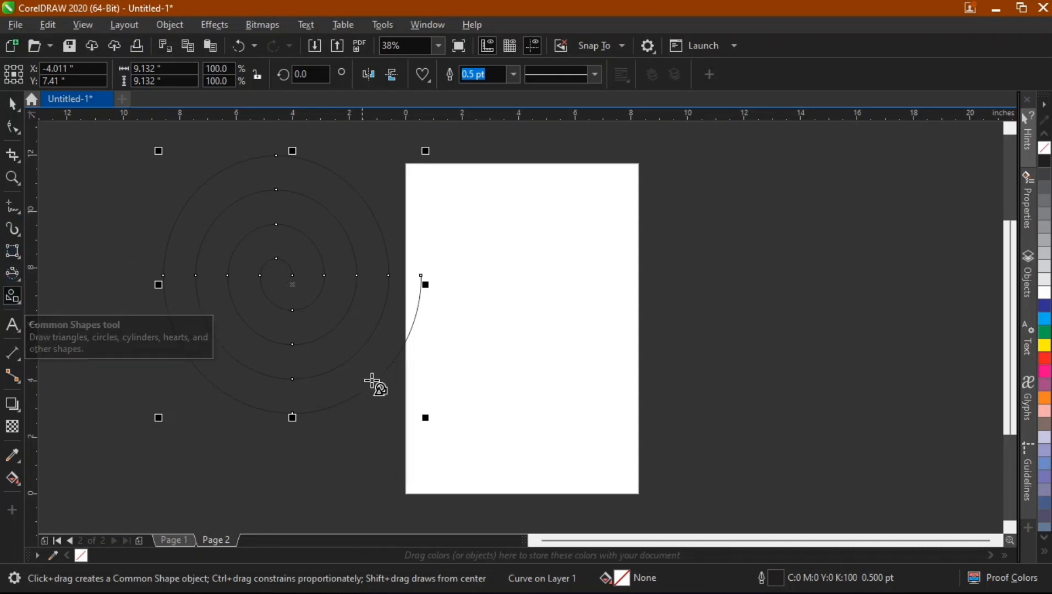
pyautogui.click(430, 83)
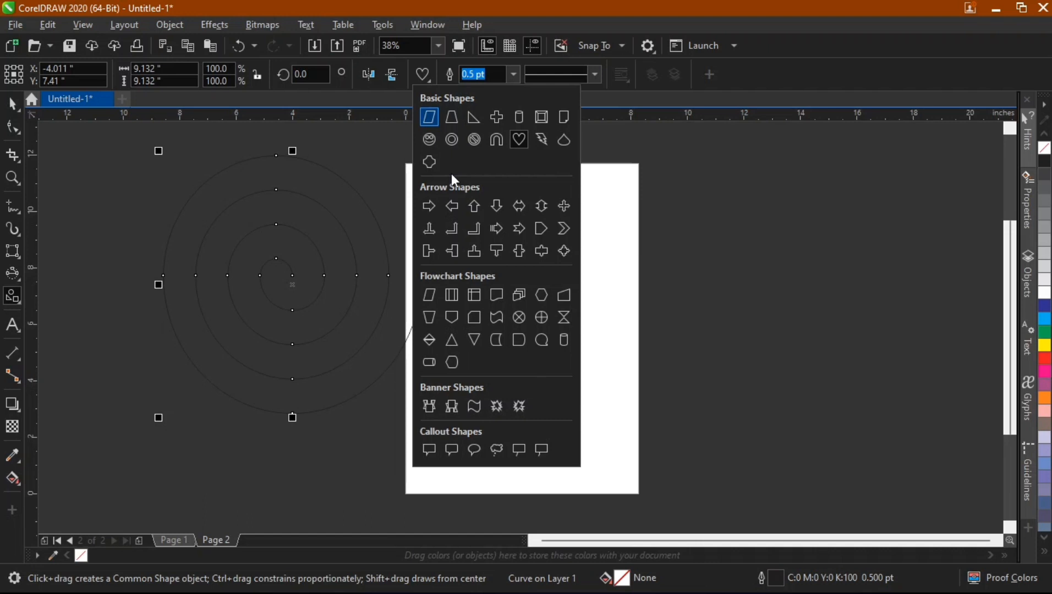
pyautogui.click(564, 140)
pyautogui.click(670, 165)
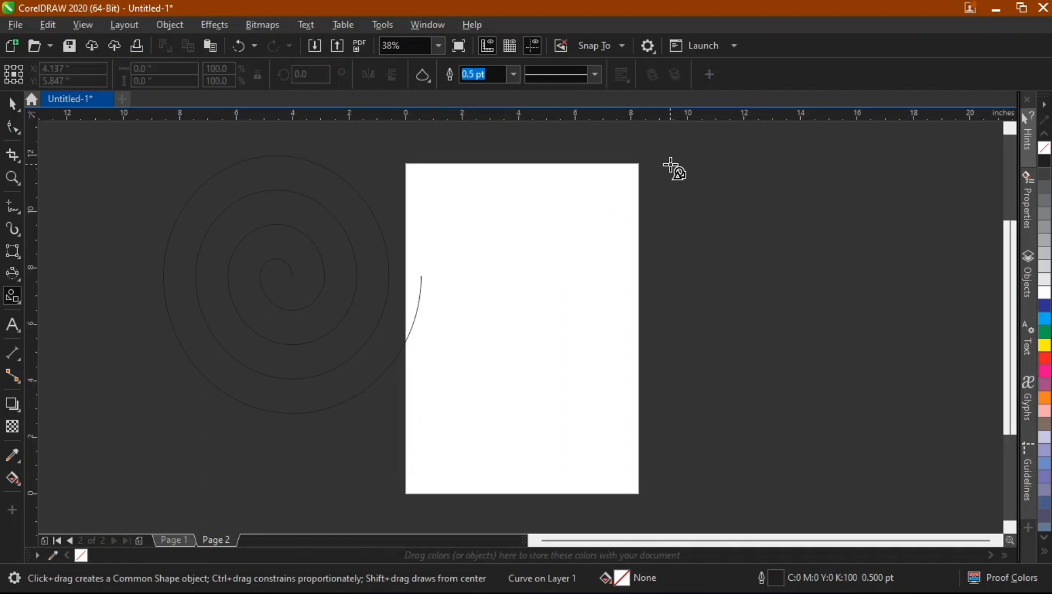
pyautogui.moveTo(670, 165); pyautogui.dragTo(736, 270)
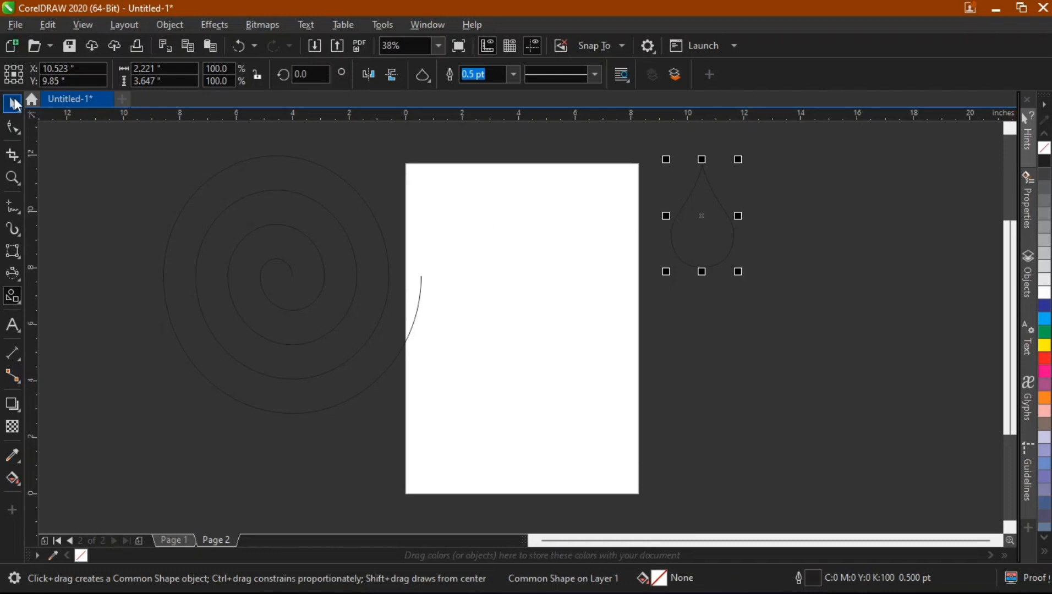
pyautogui.click(15, 104)
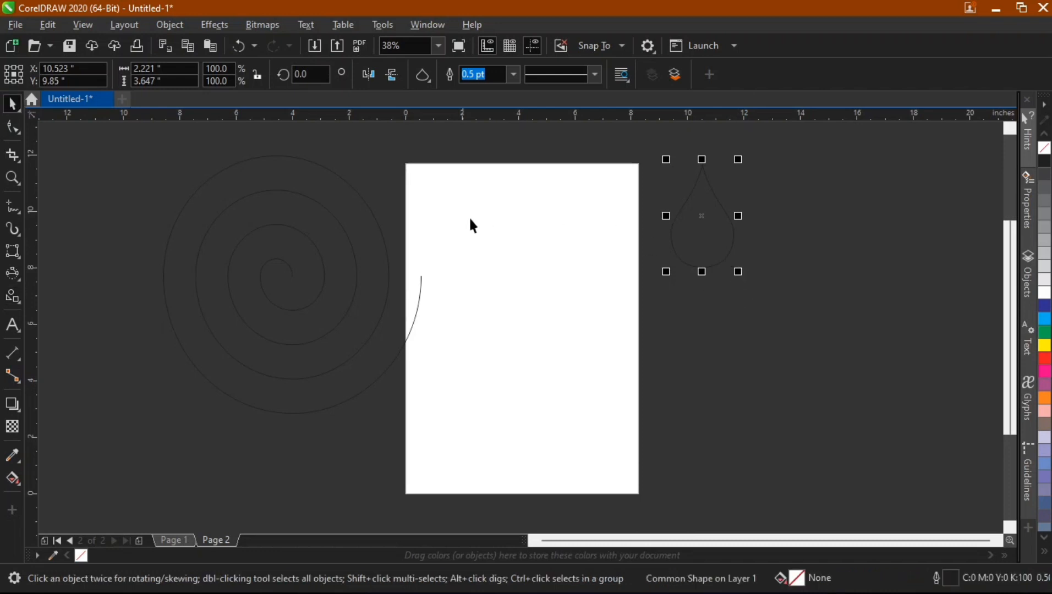
pyautogui.click(391, 74)
# Draw a circle about 1 inch wide inside the upper part of the teardrop.
pyautogui.click(20, 279)
pyautogui.click(47, 278)
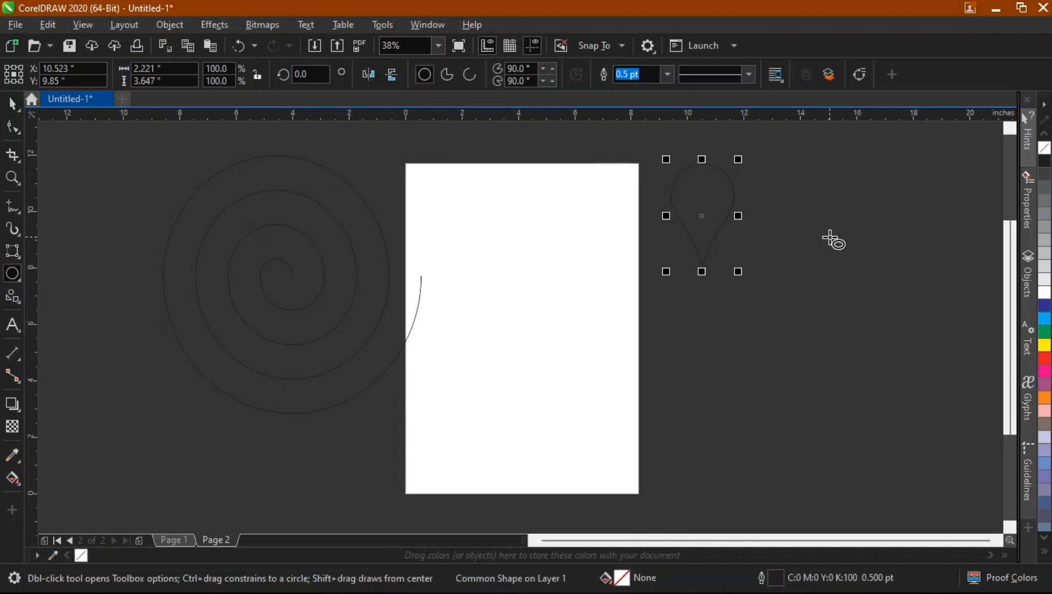
pyautogui.moveTo(688, 181); pyautogui.dragTo(717, 200)
pyautogui.press('space')
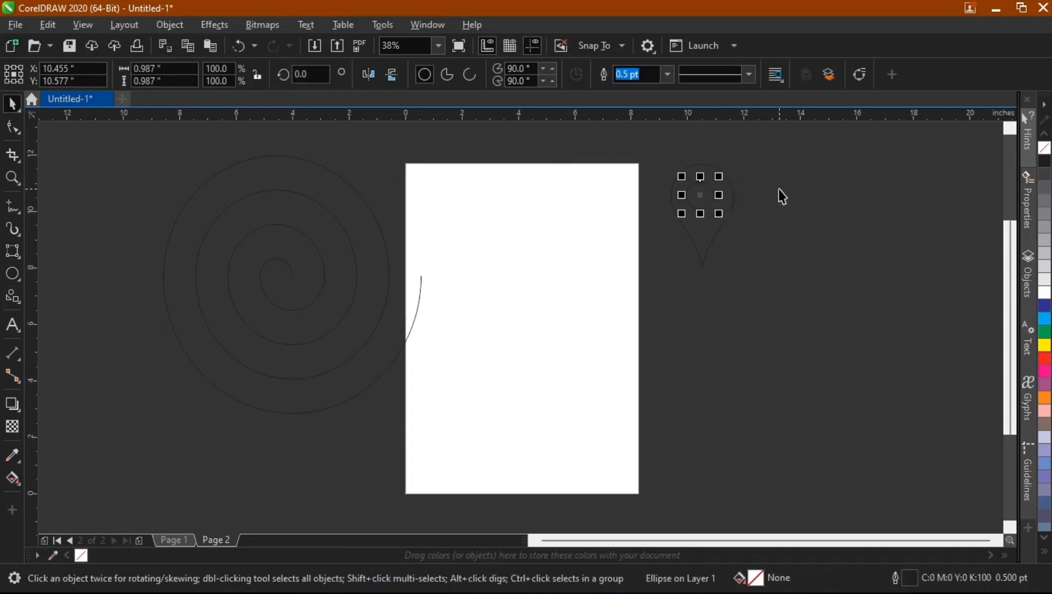
# Center the circle horizontally on the teardrop.
pyautogui.scroll(5, 703, 184)
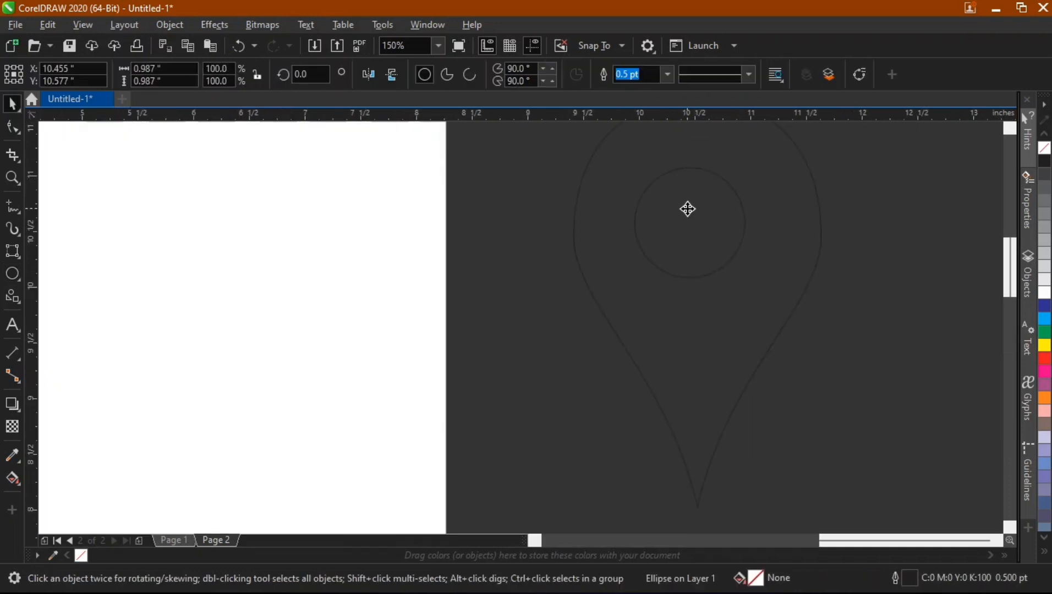
pyautogui.moveTo(688, 209)
pyautogui.mouseDown()
pyautogui.moveTo(710, 202)
pyautogui.moveTo(699, 200)
pyautogui.mouseUp()
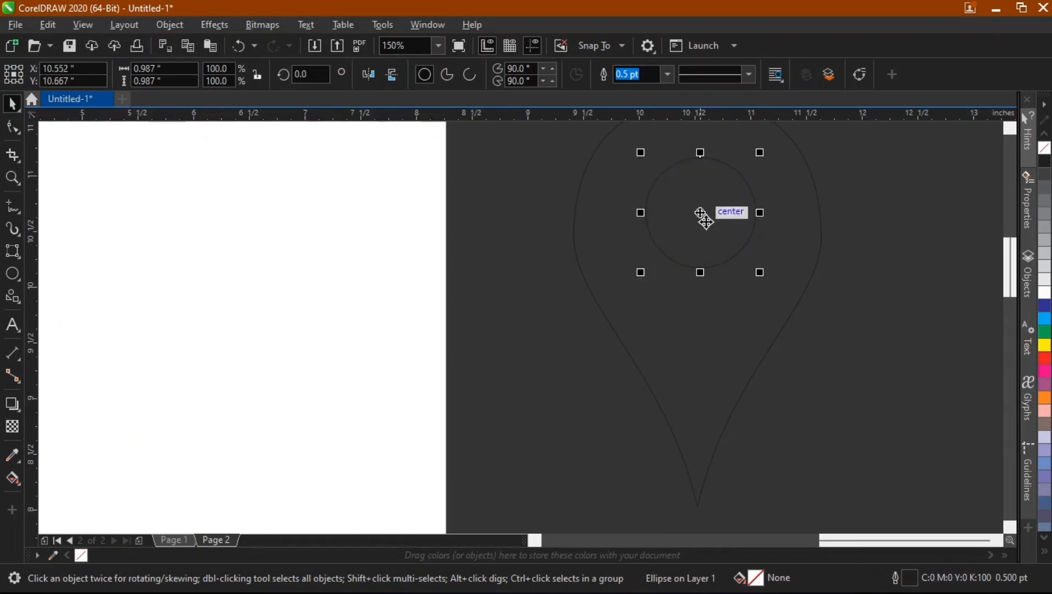
pyautogui.keyDown('shift'); pyautogui.click(809, 269); pyautogui.keyUp('shift')
pyautogui.press('c')
pyautogui.click(908, 239)
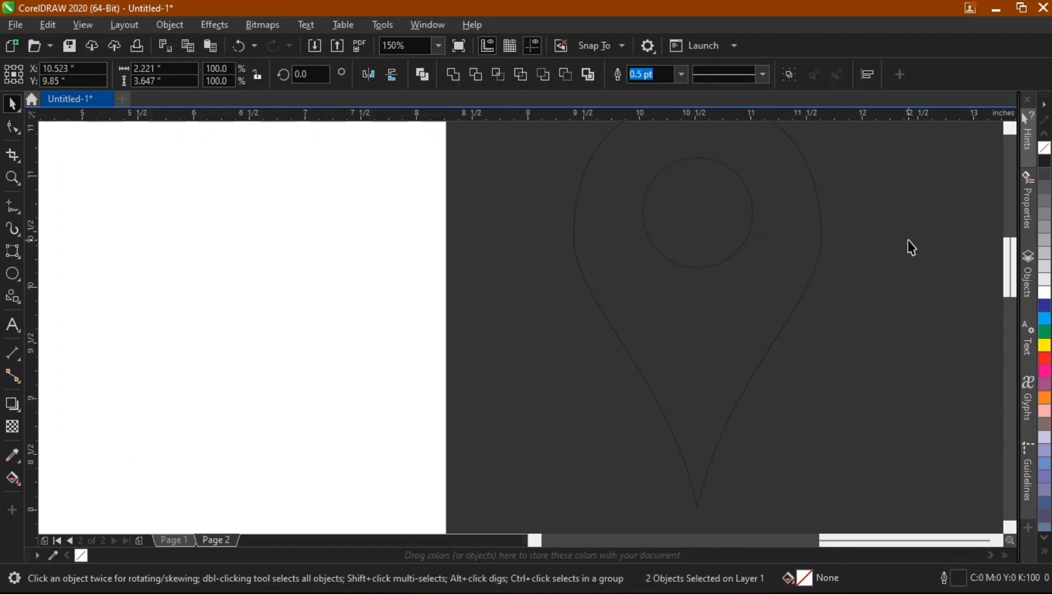
# Fill the teardrop with red.
pyautogui.scroll(-2, 722, 200)
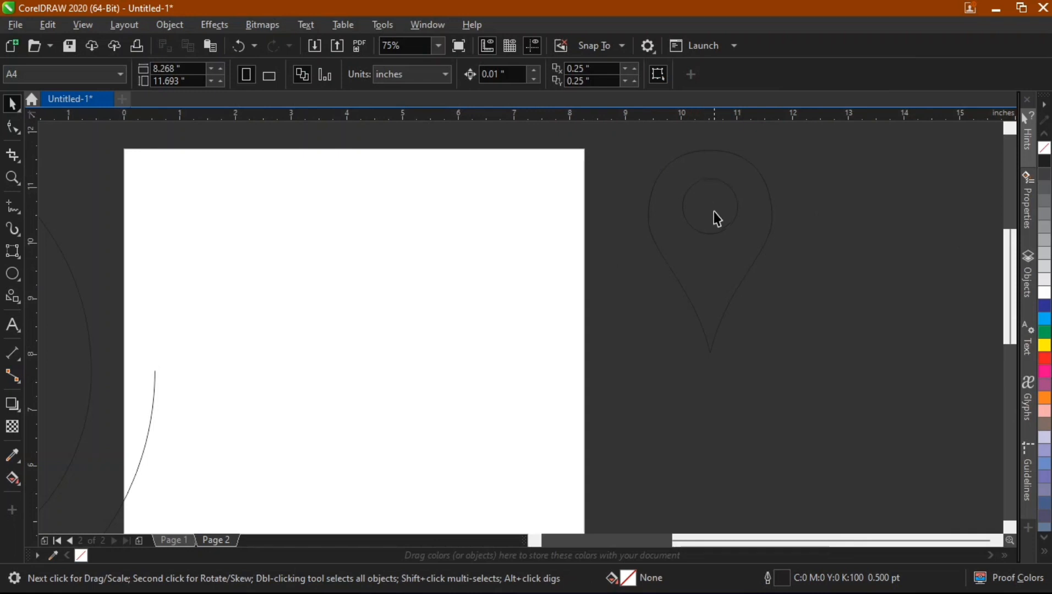
pyautogui.click(723, 268)
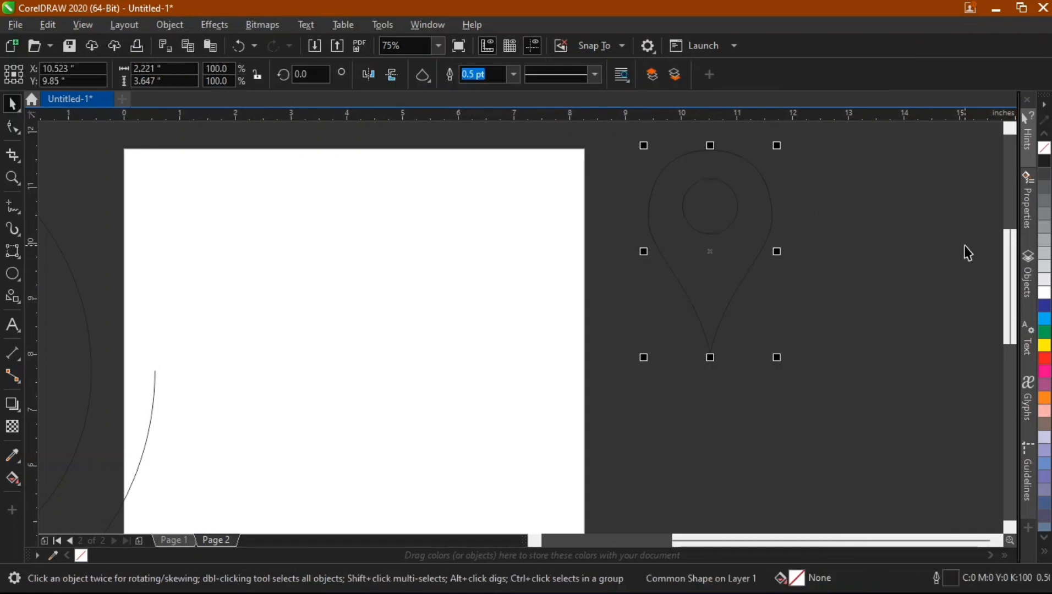
pyautogui.click(1045, 360)
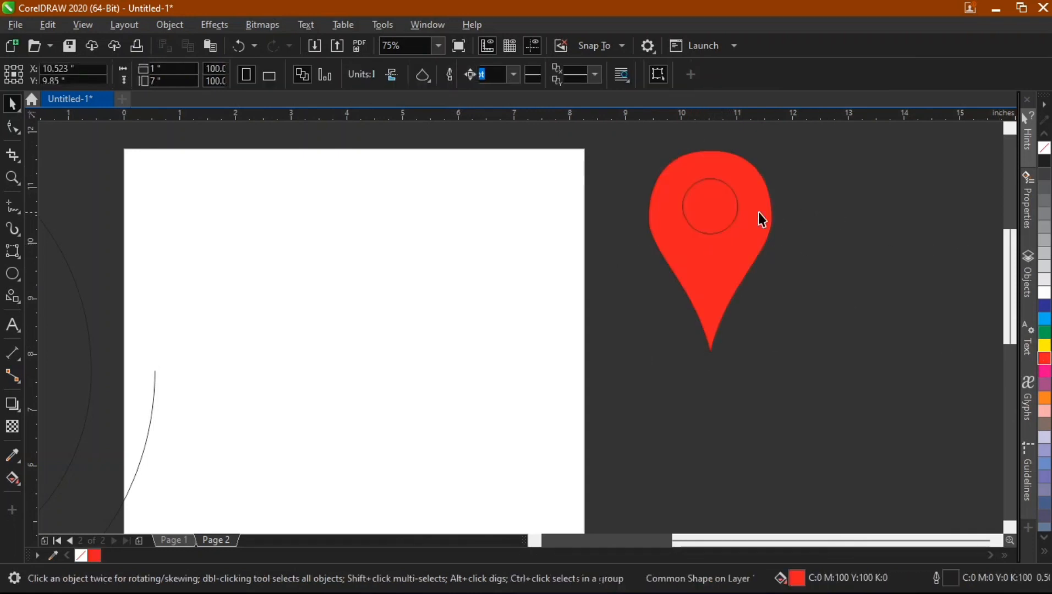
# Fill the circle inside the teardrop with white.
pyautogui.click(736, 202)
pyautogui.click(1044, 284)
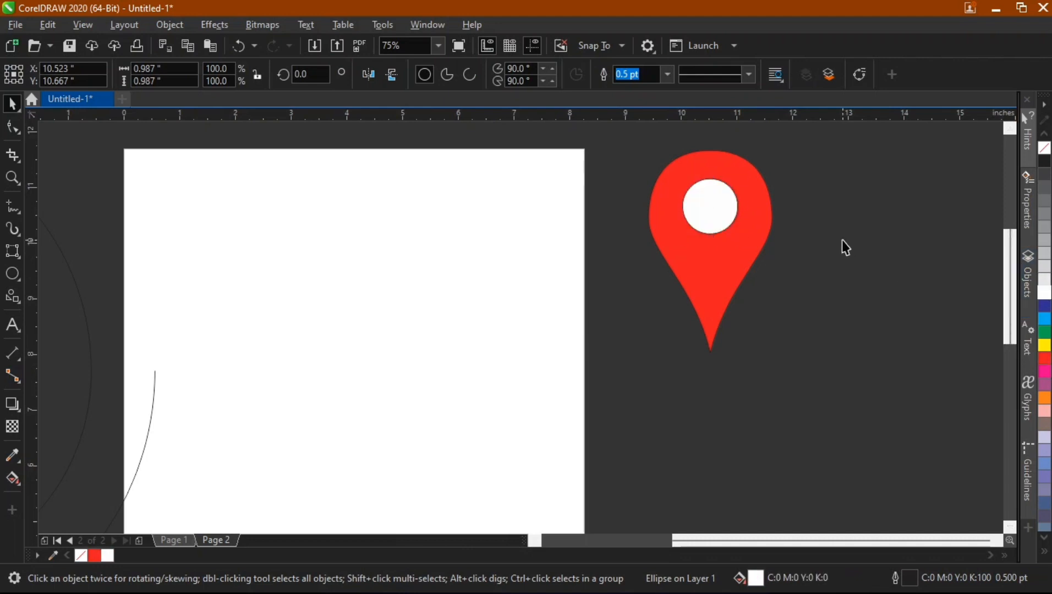
pyautogui.click(842, 240)
pyautogui.click(710, 205)
pyautogui.click(873, 226)
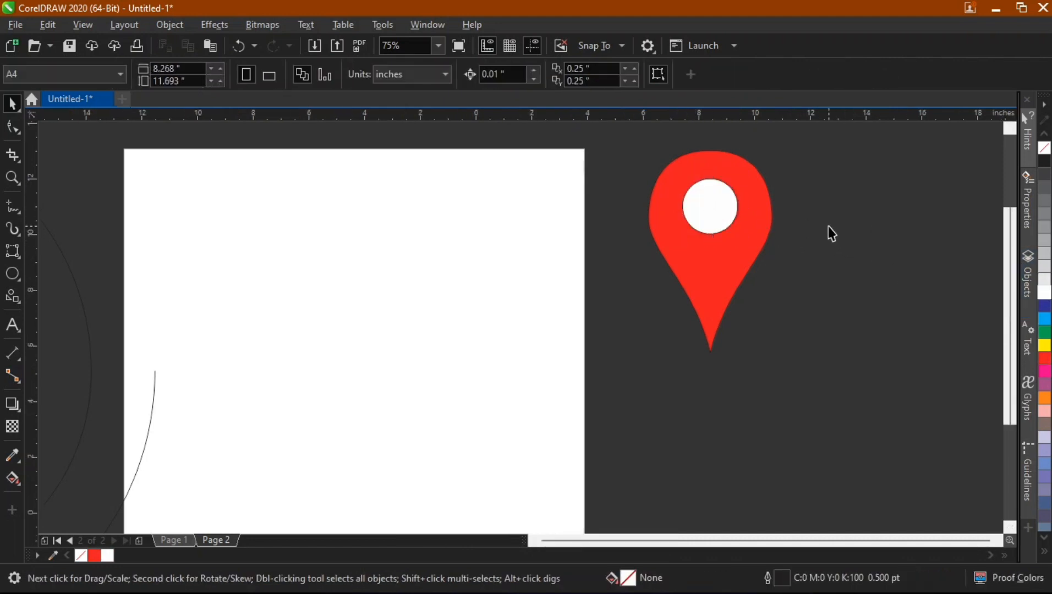
# Delete the spiral and the red map pin.
pyautogui.scroll(-2, 828, 226)
pyautogui.scroll(1, 831, 206)
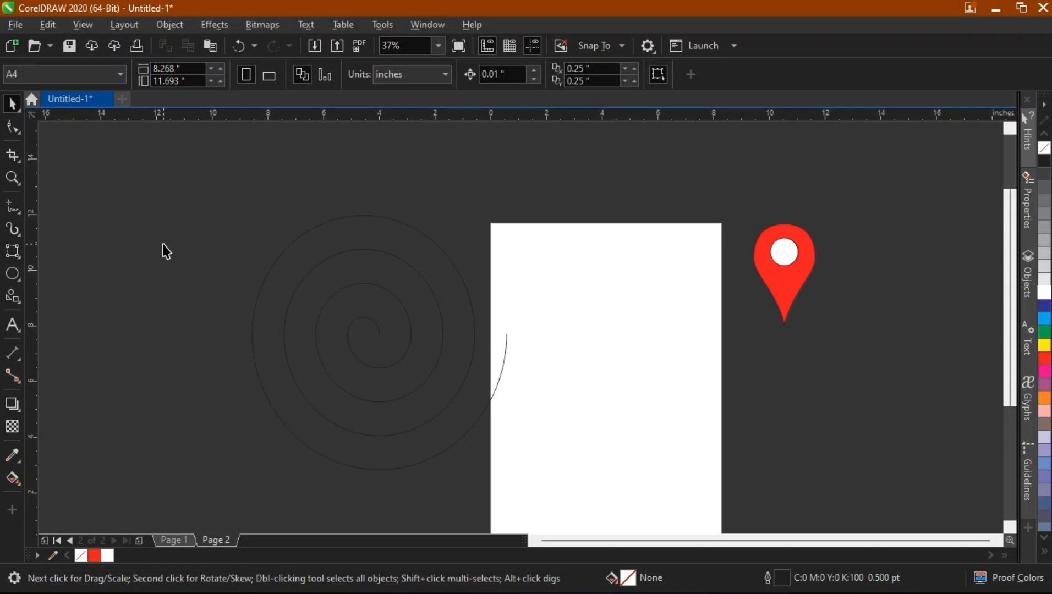
pyautogui.click(307, 275)
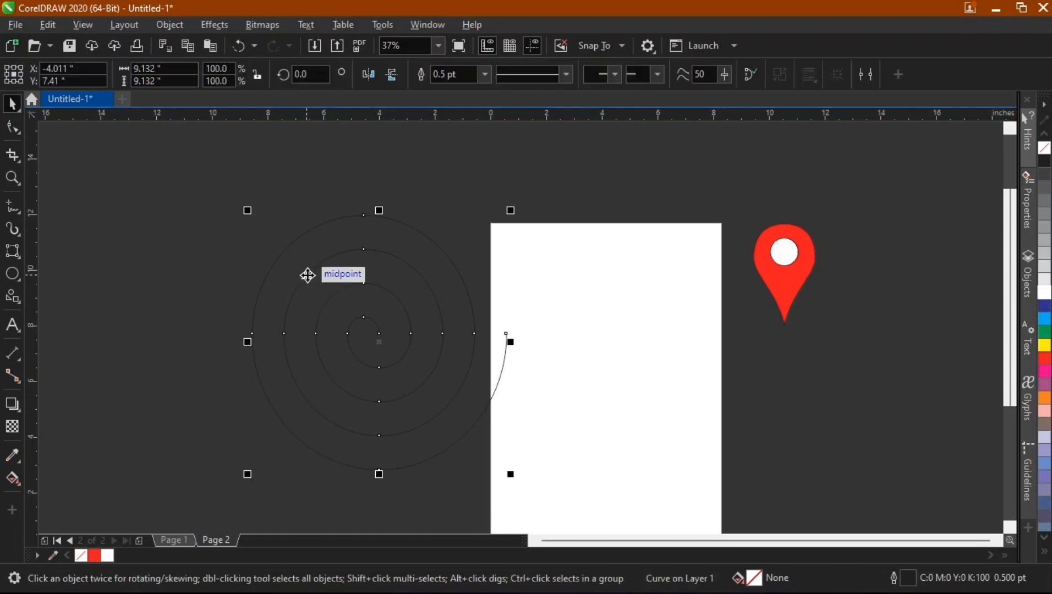
pyautogui.press('Delete')
pyautogui.moveTo(735, 212); pyautogui.dragTo(871, 383)
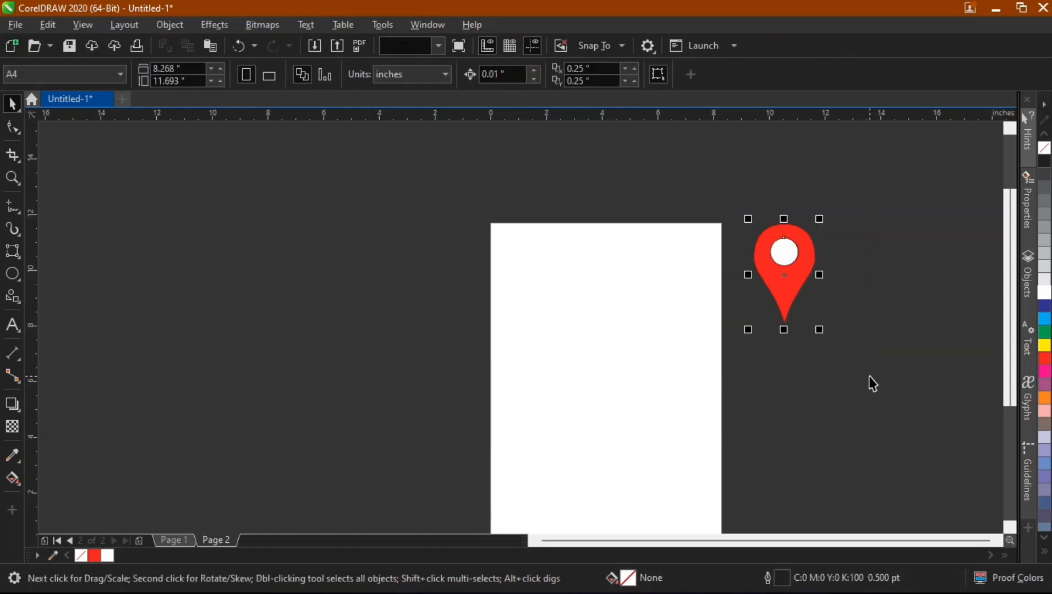
pyautogui.press('Delete')
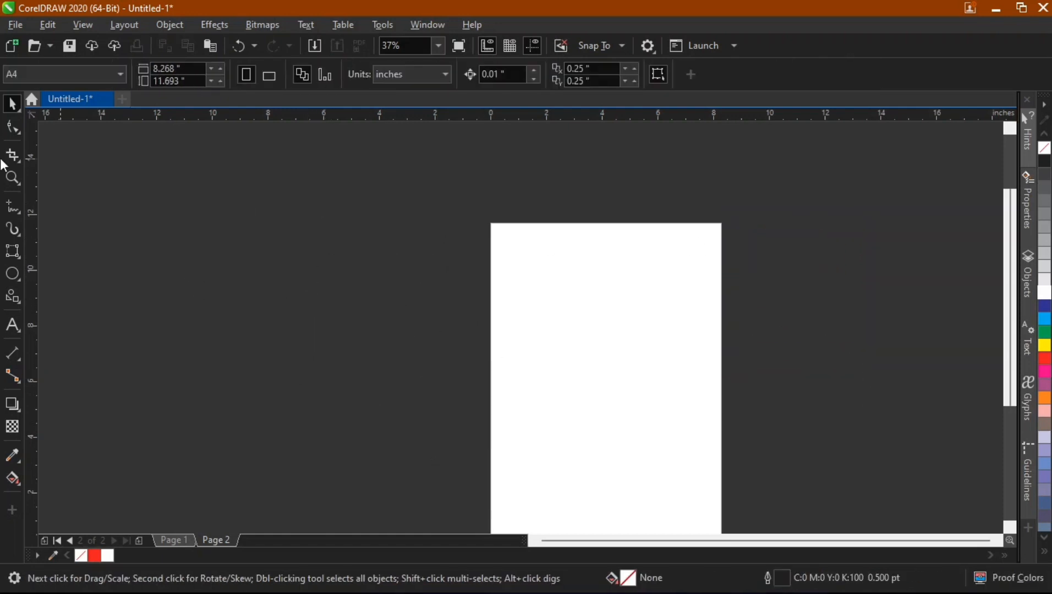
# Draw a complex star on the page and delete it.
pyautogui.click(20, 302)
pyautogui.click(50, 313)
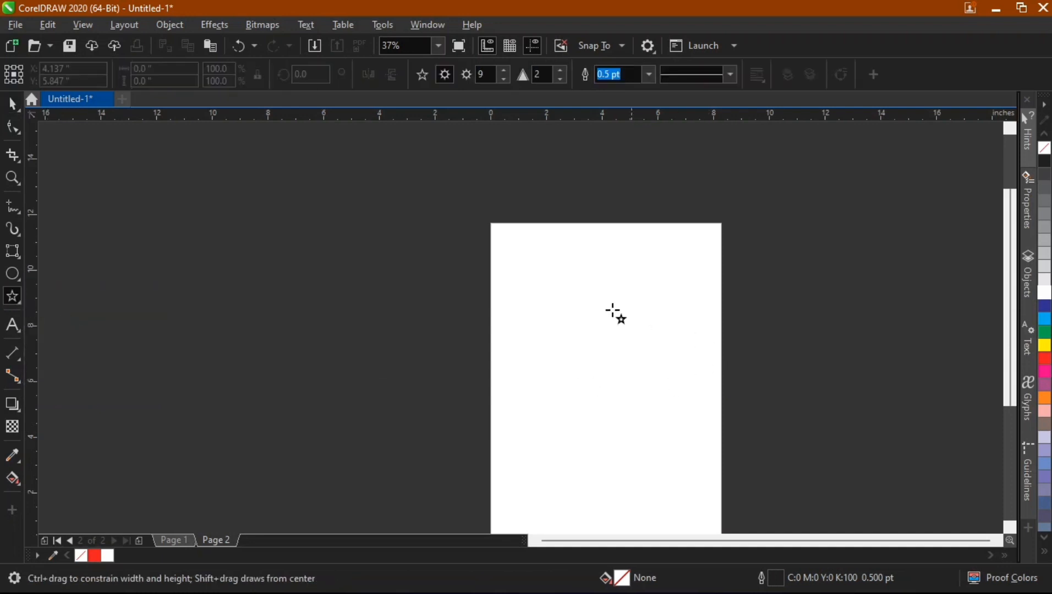
pyautogui.moveTo(518, 257); pyautogui.dragTo(636, 417)
pyautogui.press('Delete')
# Switch to a regular star and draw a star about 5.6 by 5.3 inches on the upper page.
pyautogui.click(422, 75)
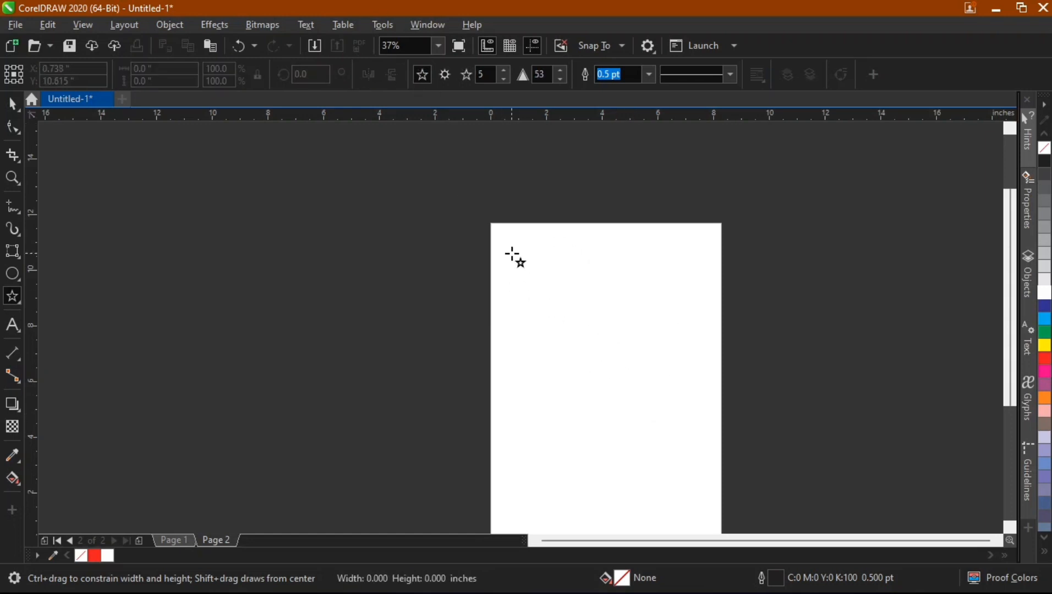
pyautogui.moveTo(514, 256); pyautogui.dragTo(642, 421)
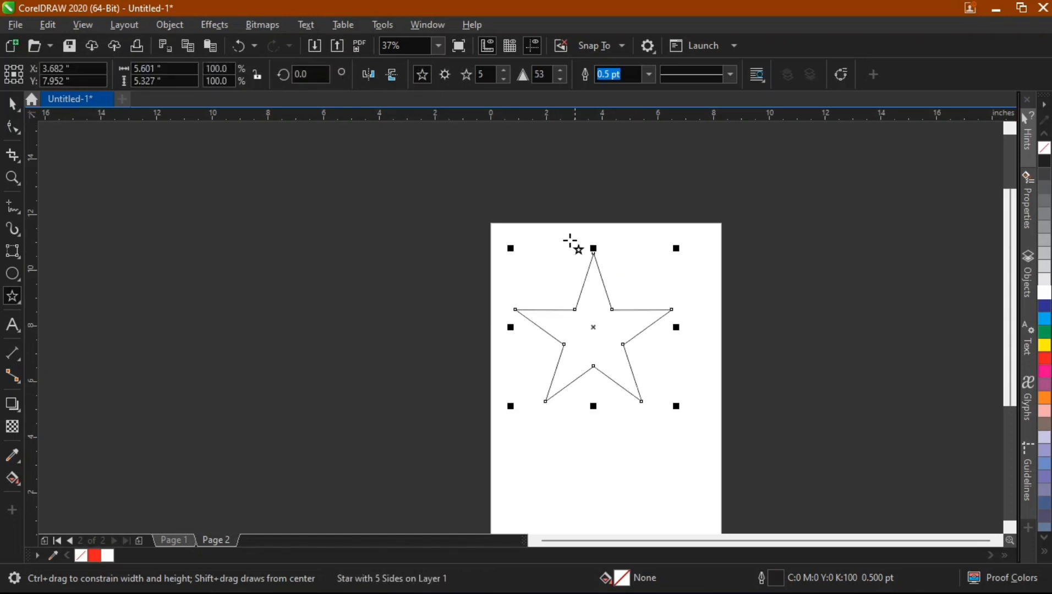
# Set the star's number of points to 36.
pyautogui.doubleClick(493, 74)
pyautogui.write('36')
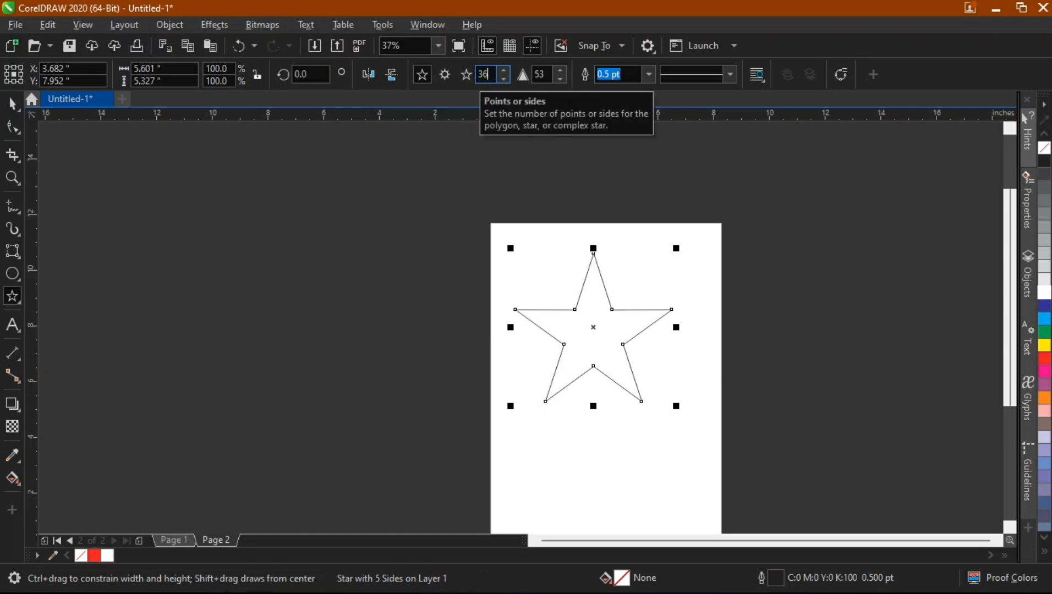
pyautogui.press('Return')
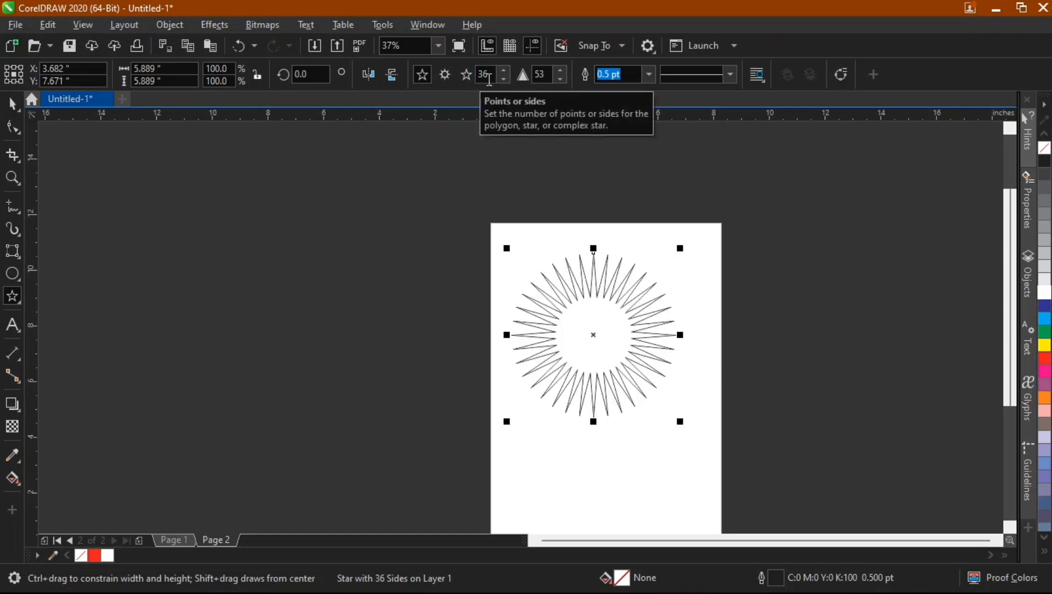
# Drag an inner star node outward with the Shape tool, reducing the star's sharpness to 6.
pyautogui.click(13, 129)
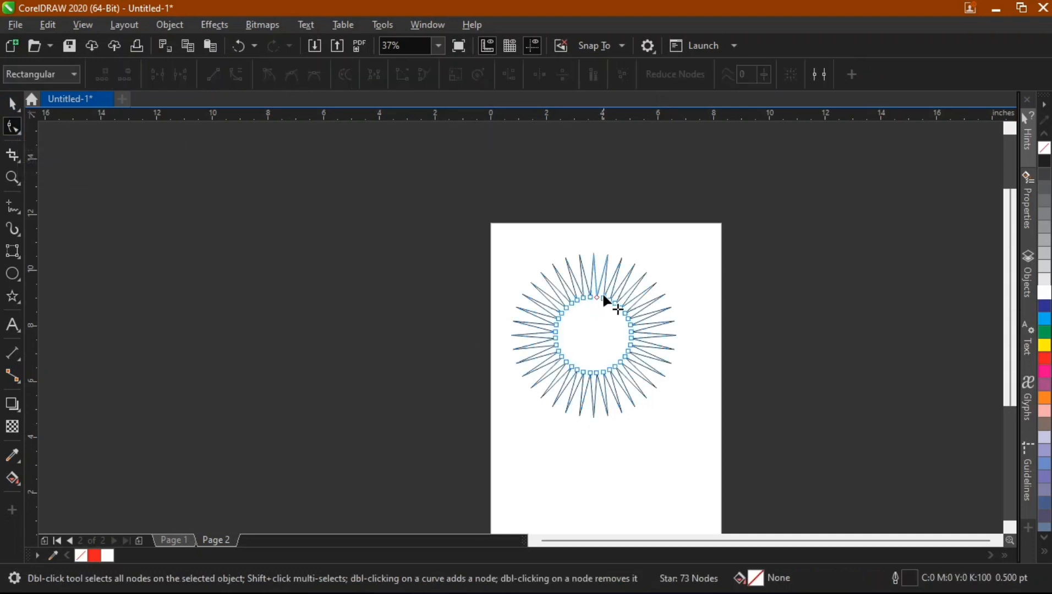
pyautogui.scroll(5, 593, 293)
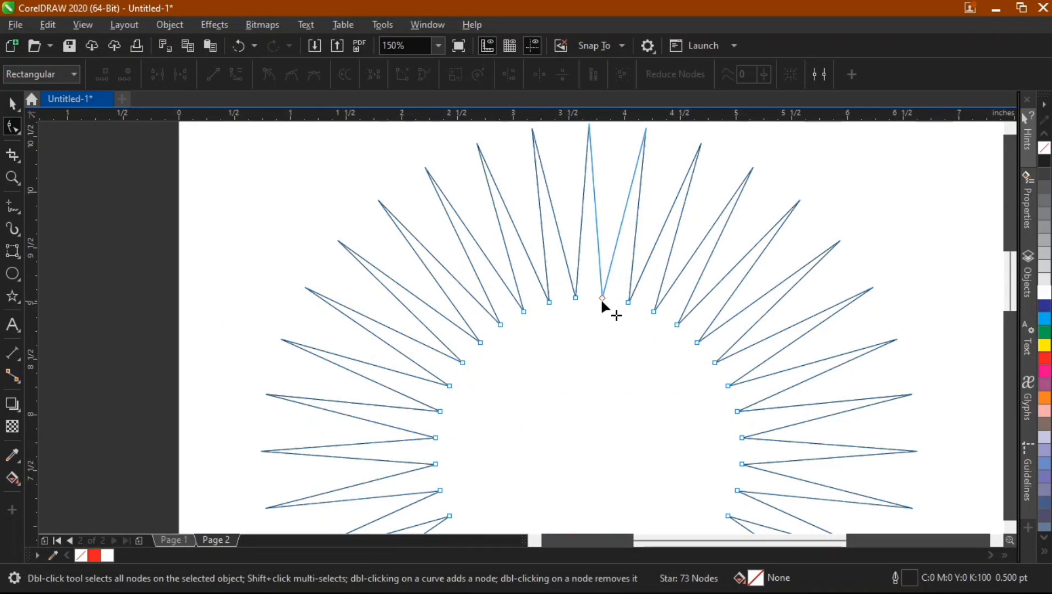
pyautogui.moveTo(601, 296); pyautogui.dragTo(586, 148)
pyautogui.scroll(-3, 579, 183)
pyautogui.press('space')
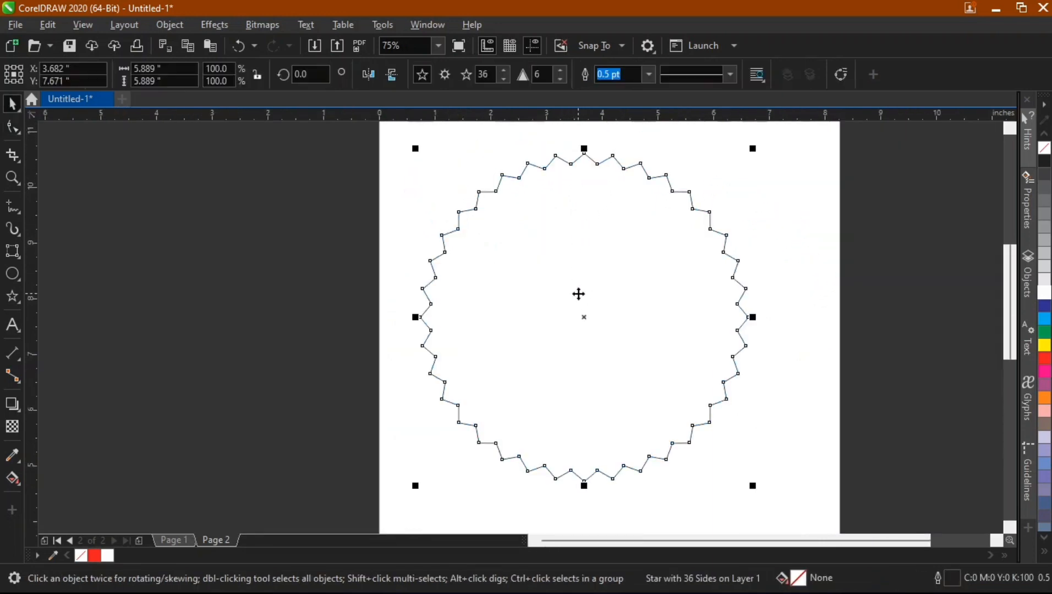
# Fill the star with red and remove its outline.
pyautogui.click(1044, 358)
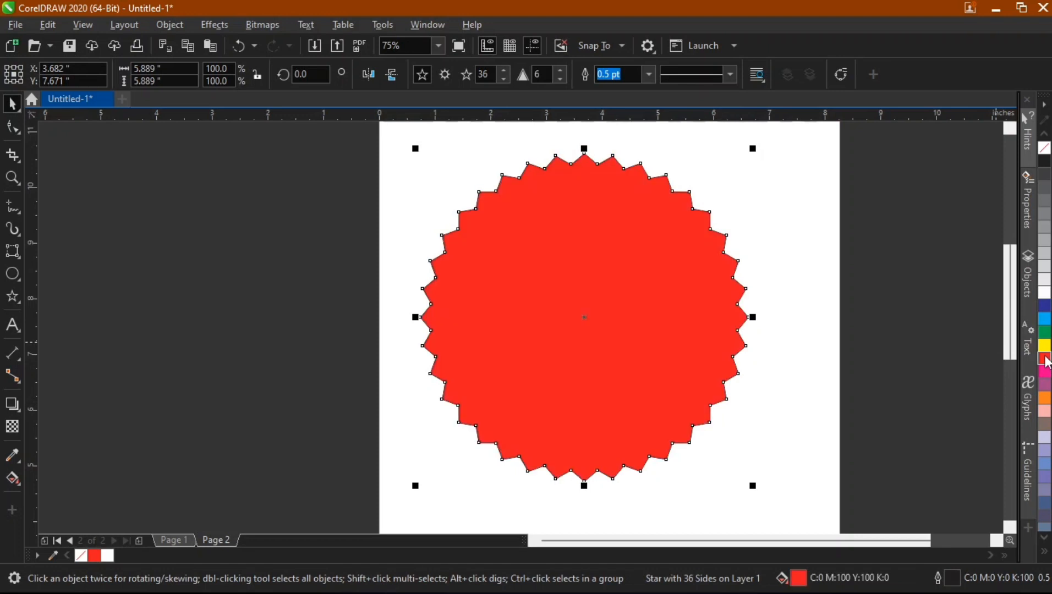
pyautogui.rightClick(1044, 147)
pyautogui.click(867, 196)
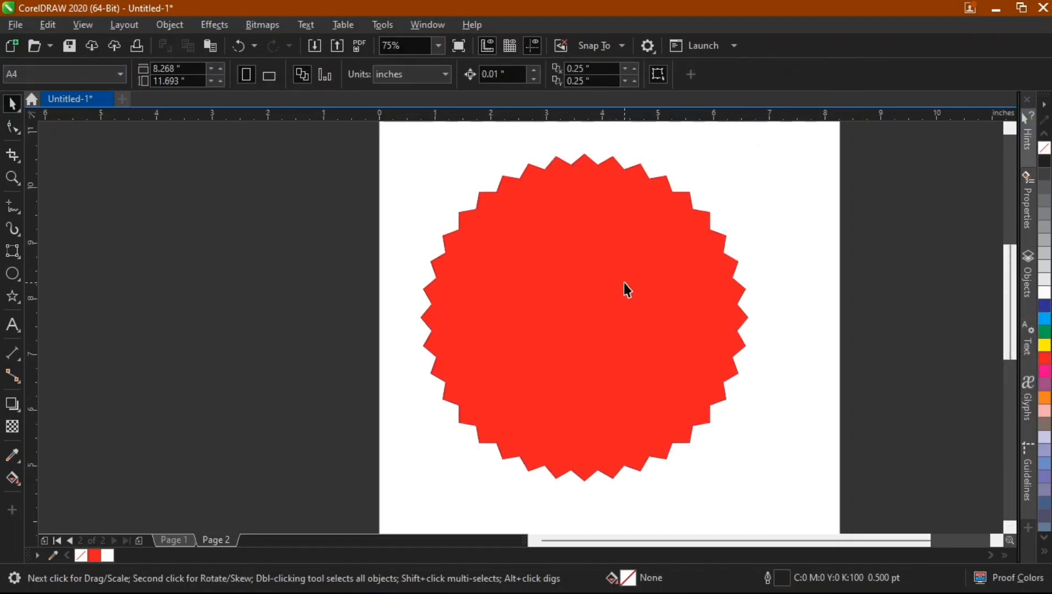
# Use the Text tool to type two-line artistic text "Register" / "Now" on the pasteboard beside the page.
pyautogui.click(12, 325)
pyautogui.click(302, 249)
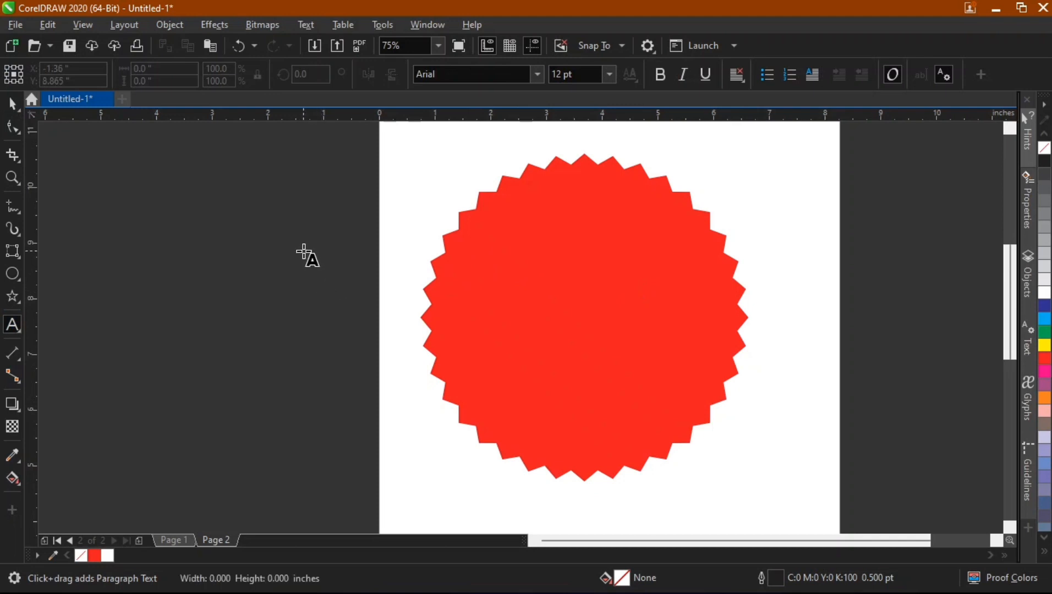
pyautogui.press('capslock')
pyautogui.write('R')
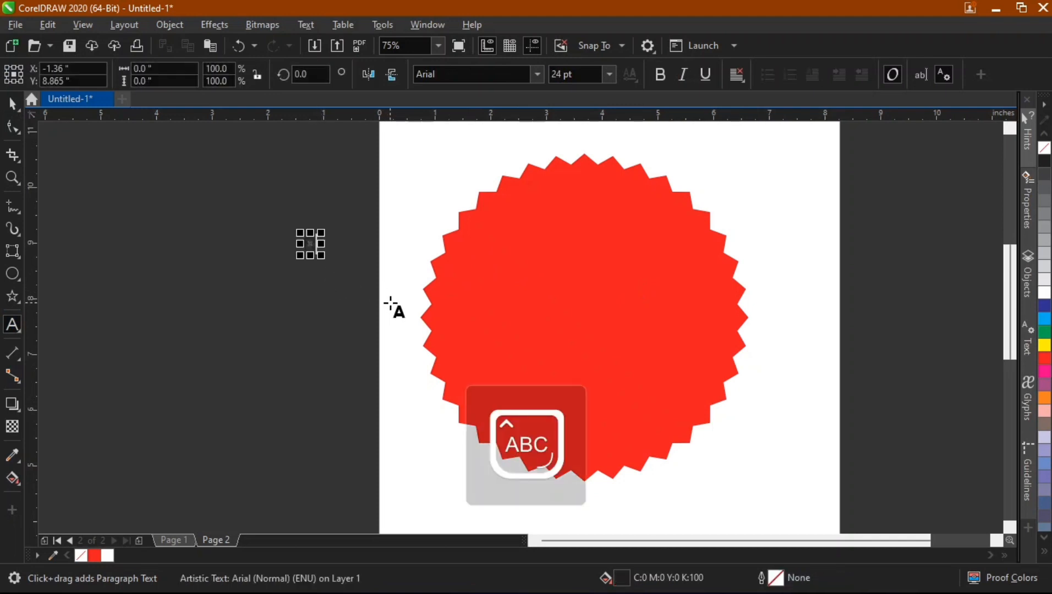
pyautogui.press('Escape')
pyautogui.press('capslock')
pyautogui.write('eg')
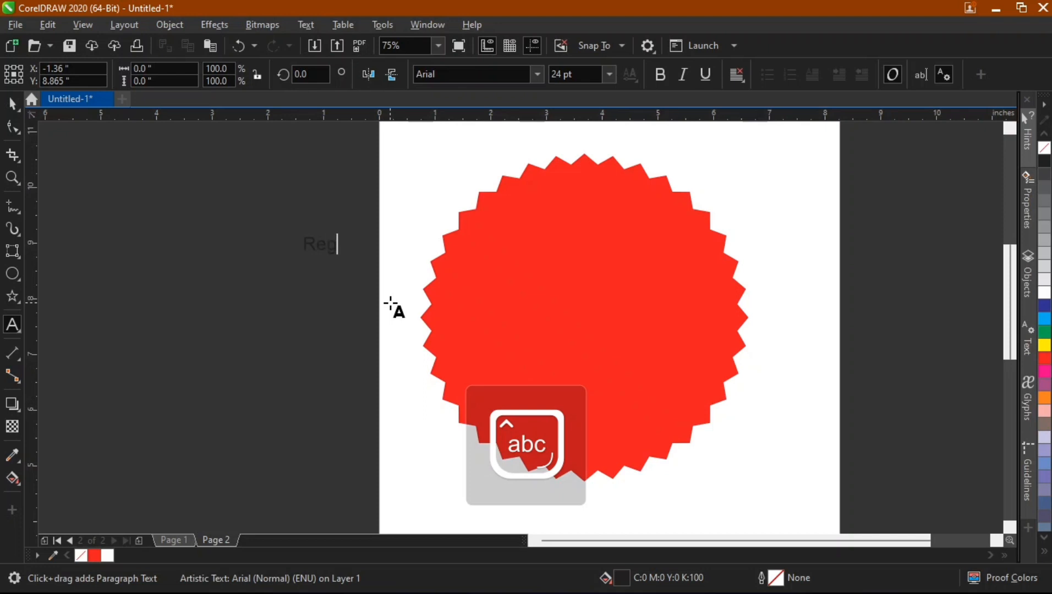
pyautogui.write('ister')
pyautogui.press('Return')
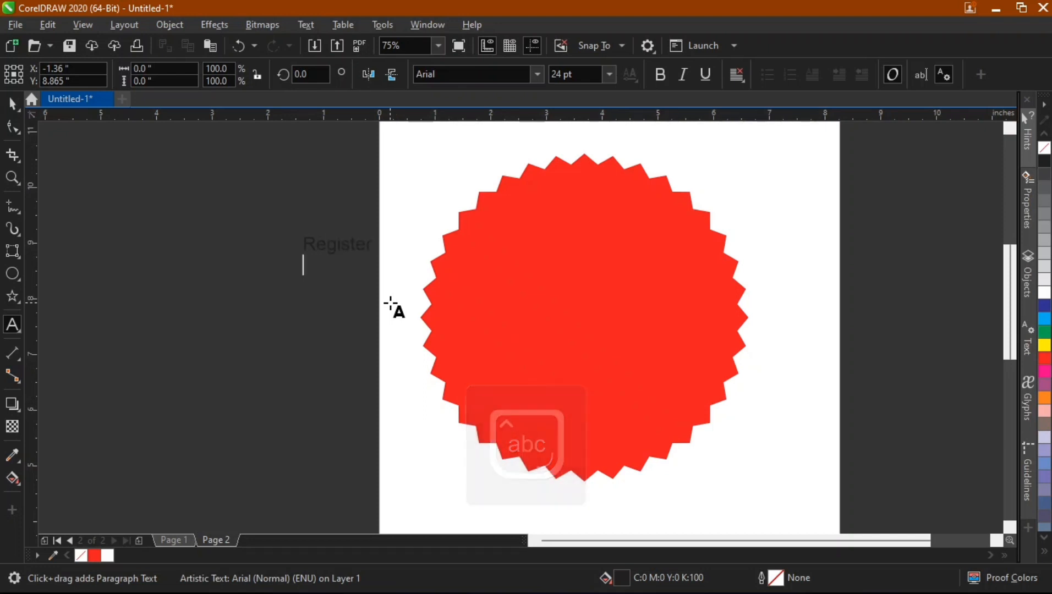
pyautogui.write('Now')
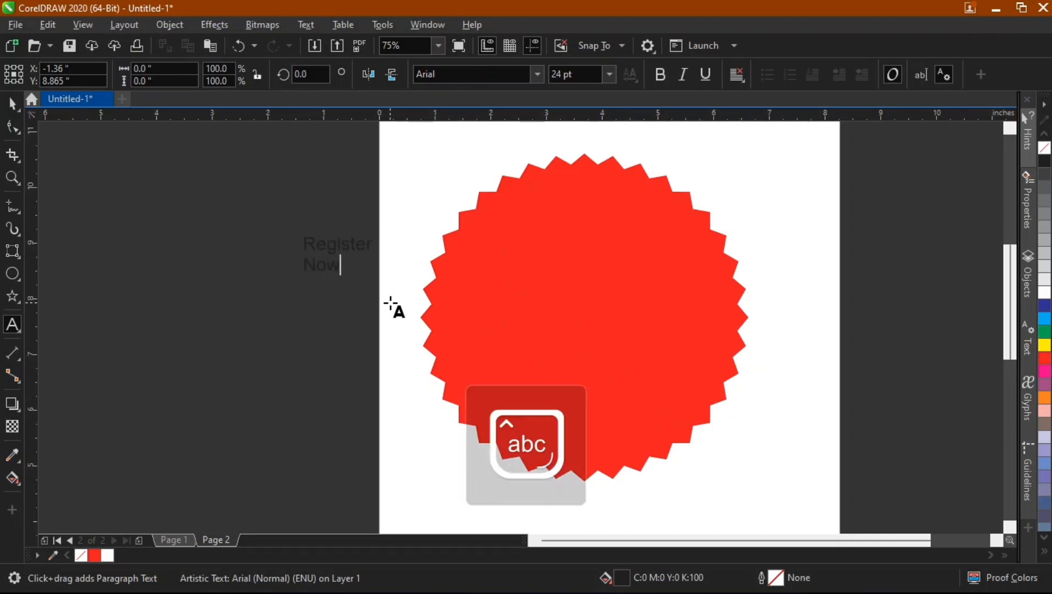
# Set the text's alignment to Center.
pyautogui.hotkey('ctrl', 'space')
pyautogui.click(737, 76)
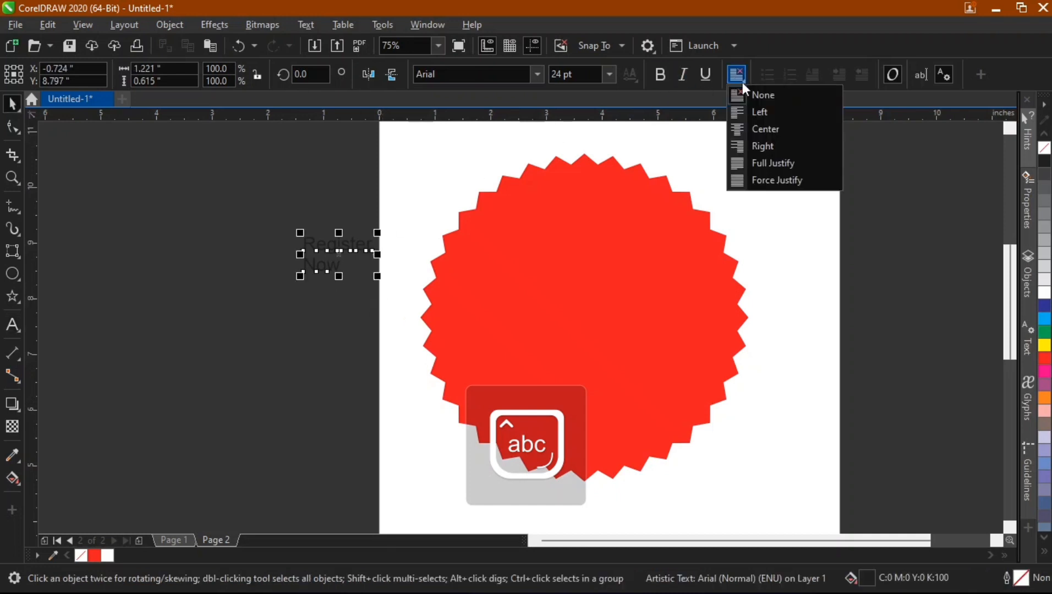
pyautogui.click(762, 112)
pyautogui.click(735, 79)
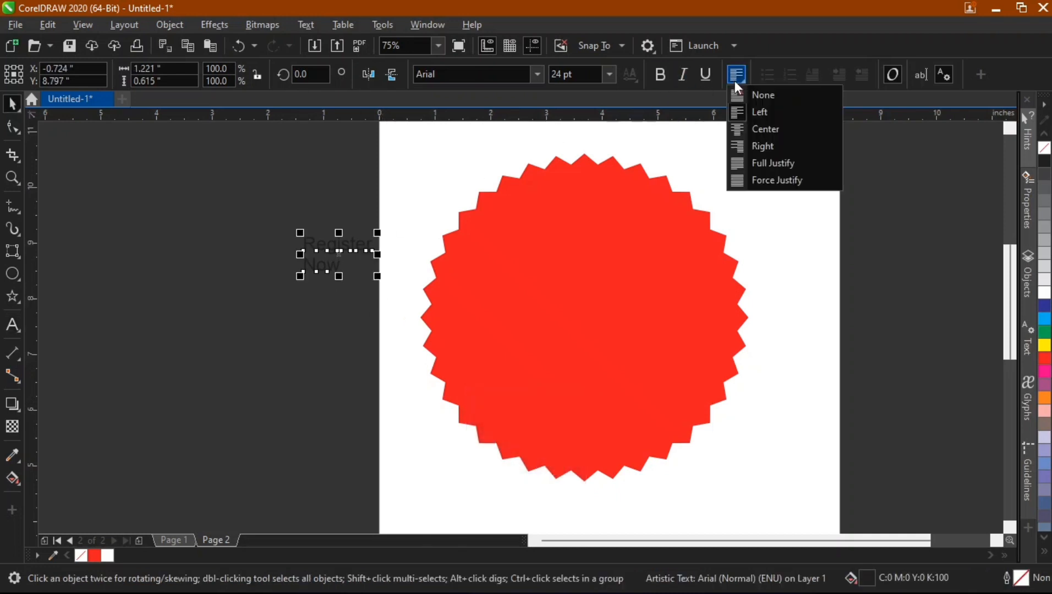
pyautogui.click(762, 130)
# Enlarge the text to about 67 pt over the star and align it to the star's centre.
pyautogui.moveTo(324, 251); pyautogui.dragTo(672, 385)
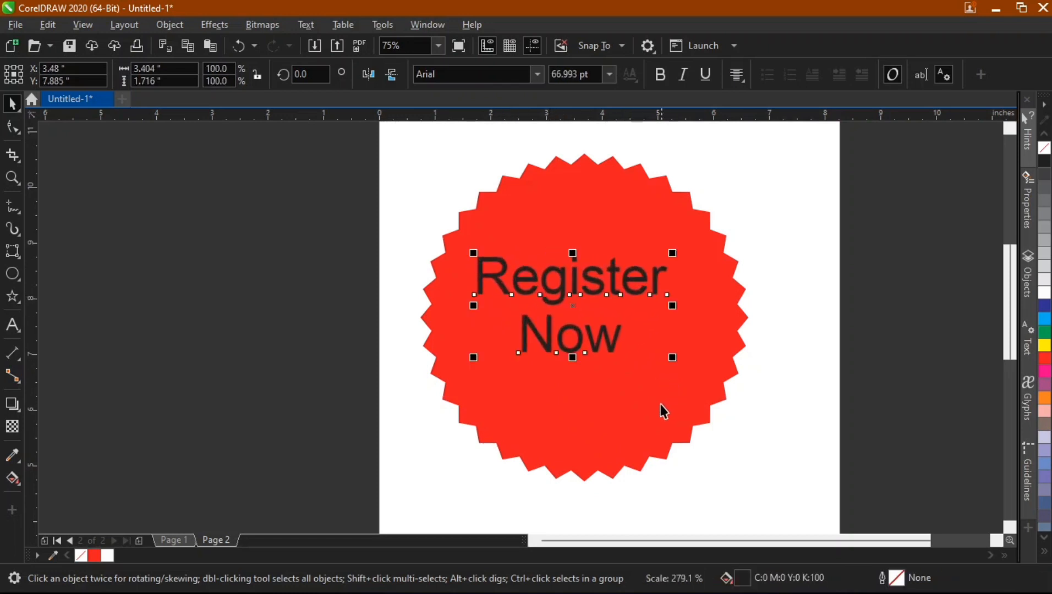
pyautogui.keyDown('shift'); pyautogui.click(655, 405); pyautogui.keyUp('shift')
pyautogui.press('c')
pyautogui.click(229, 347)
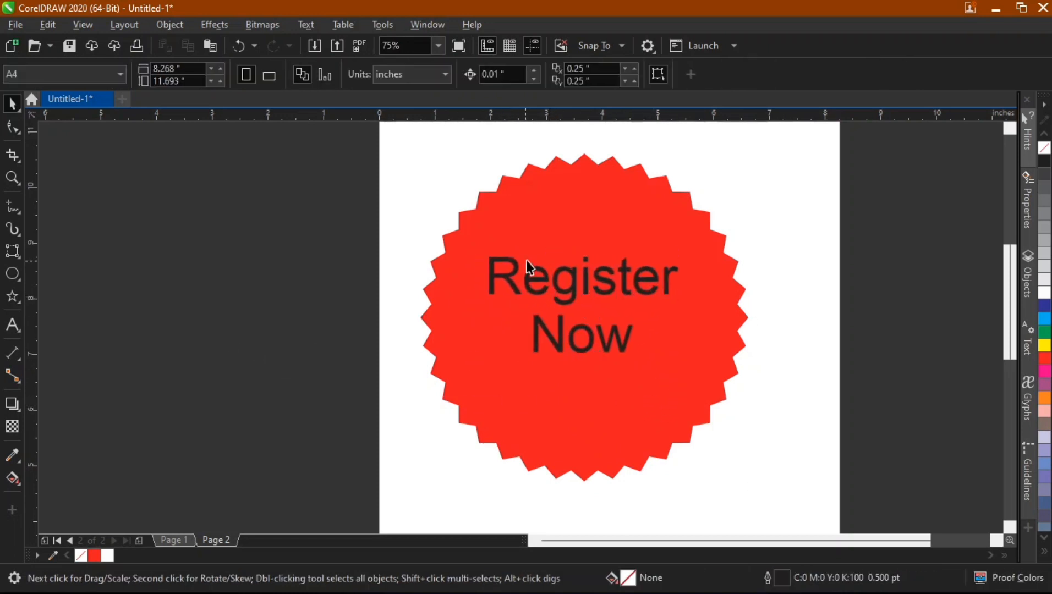
# Color the Register Now text white and make it bold.
pyautogui.click(577, 287)
pyautogui.click(1044, 292)
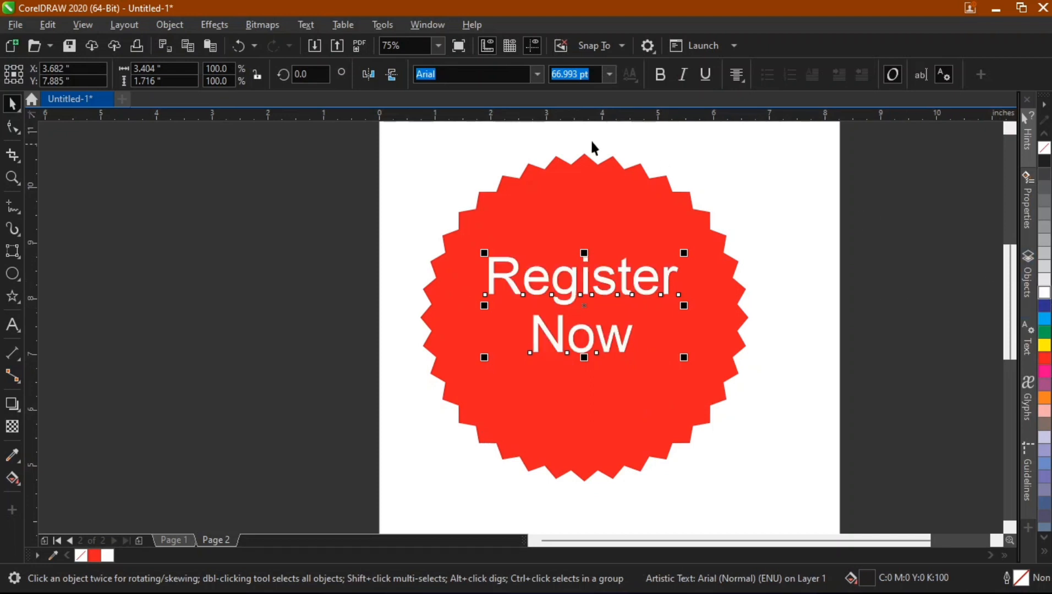
pyautogui.click(776, 327)
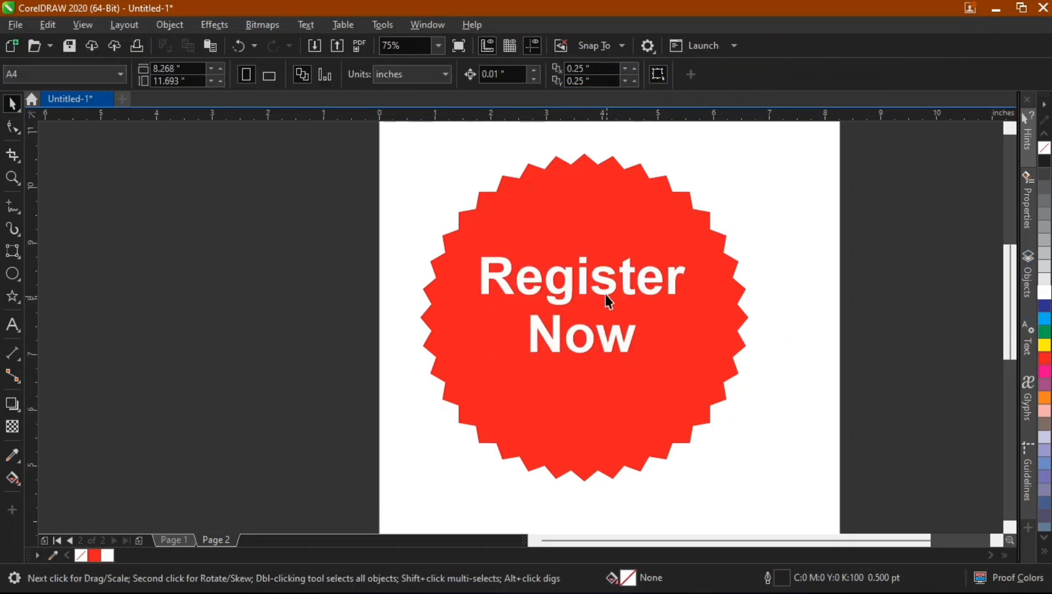
# Nudge the text slightly downward within the star.
pyautogui.click(605, 295)
pyautogui.press('Down')
pyautogui.press('Down')
pyautogui.press('Down')
pyautogui.press('Down')
pyautogui.press('Down')
pyautogui.press('Down')
pyautogui.press('Down')
pyautogui.press('Down')
pyautogui.press('Down')
pyautogui.press('Down')
pyautogui.press('Down')
pyautogui.press('Down')
pyautogui.press('Down')
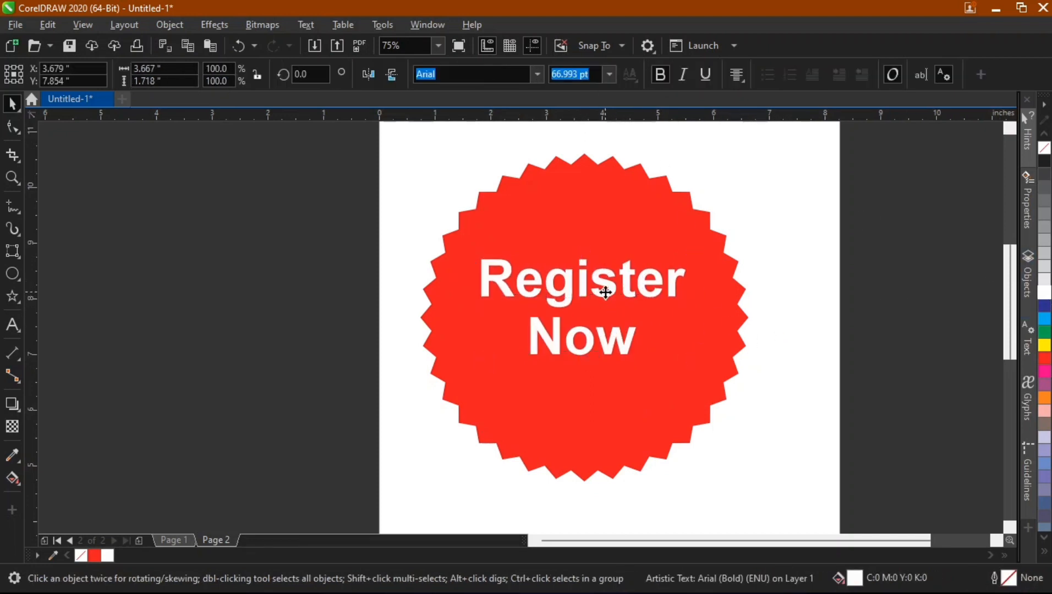
pyautogui.press('Escape')
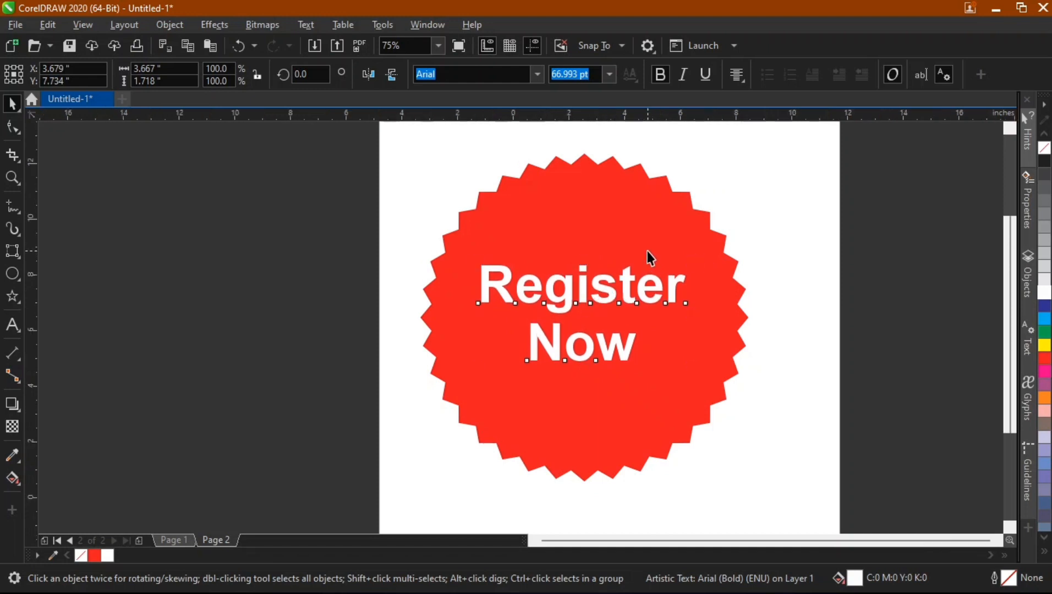
# Delete the Register Now text from the star.
pyautogui.scroll(-3, 648, 258)
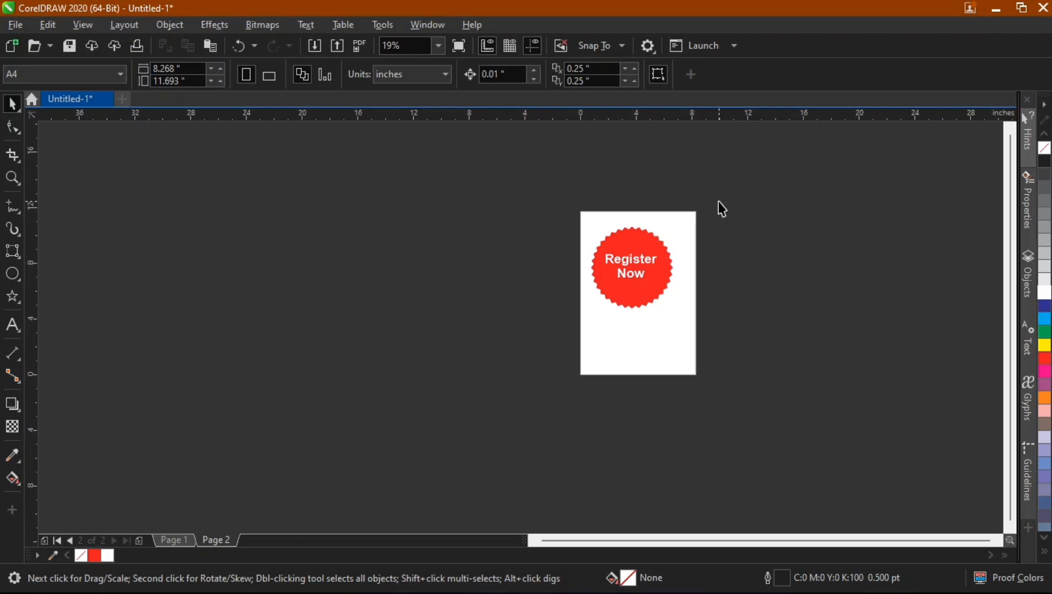
pyautogui.scroll(2, 680, 309)
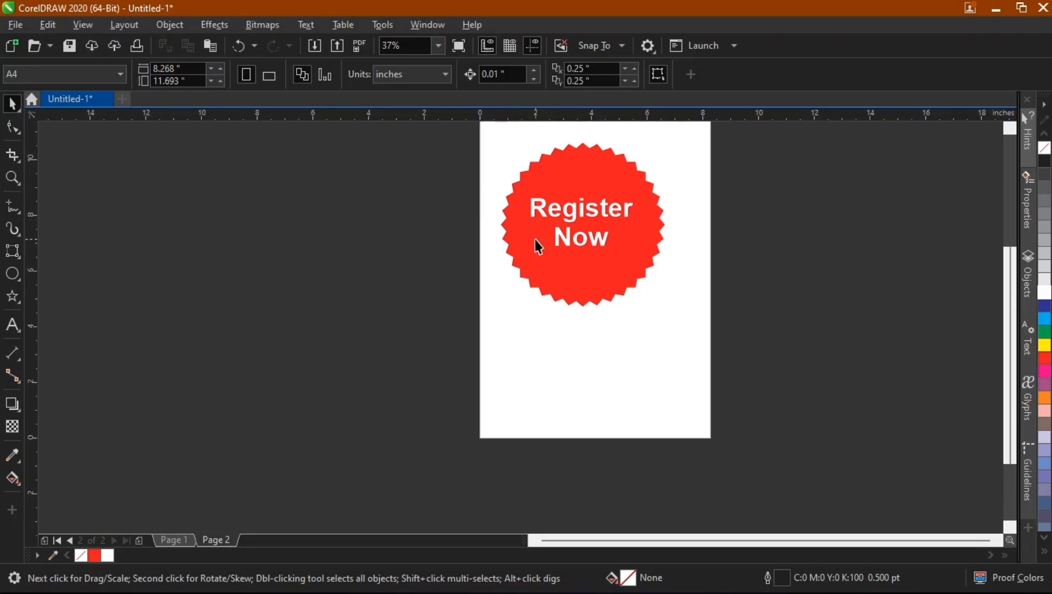
pyautogui.click(566, 164)
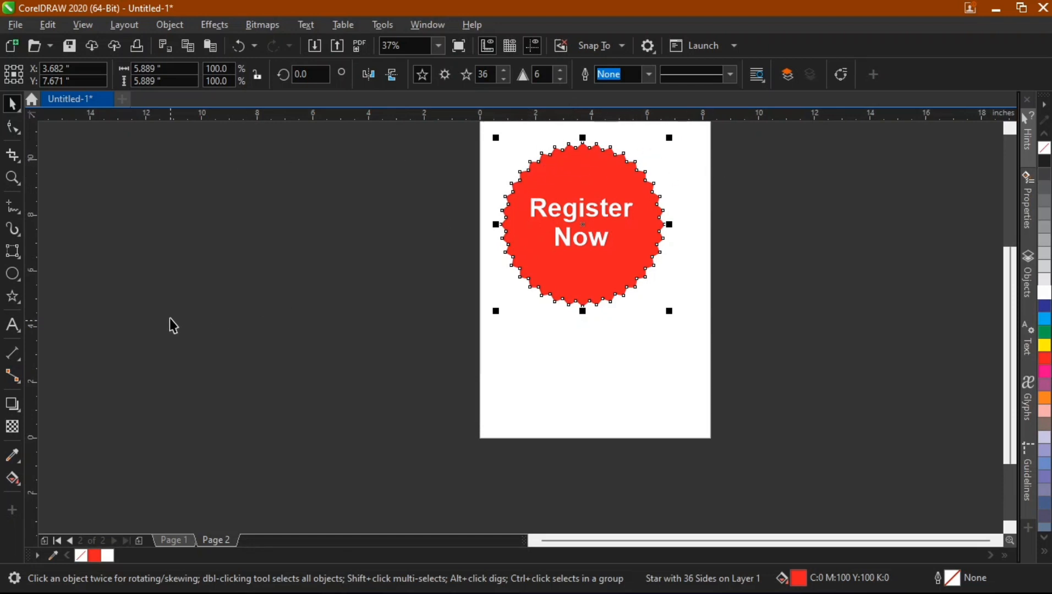
pyautogui.click(726, 202)
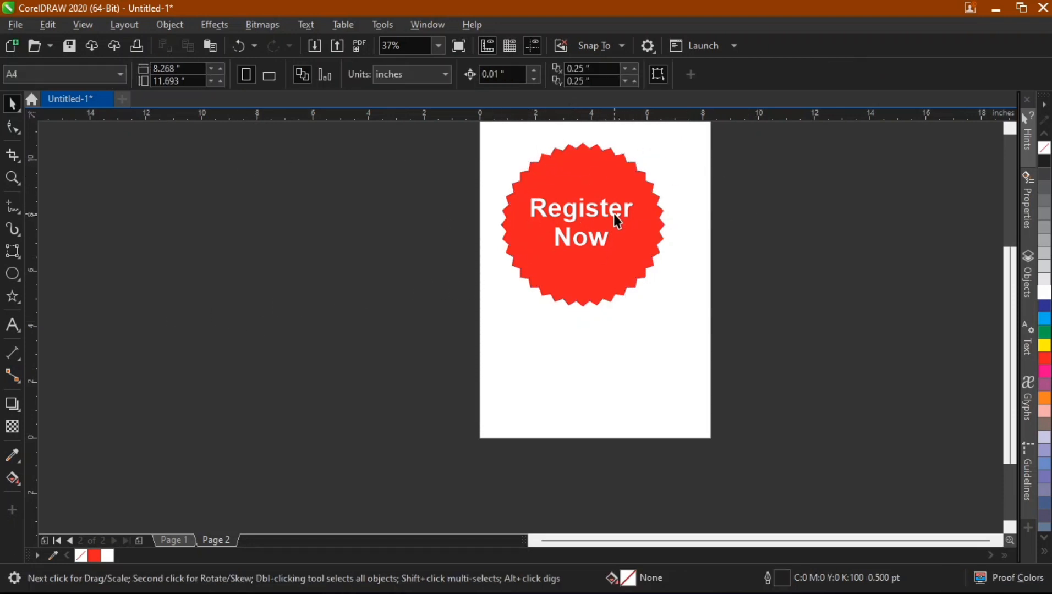
pyautogui.click(616, 219)
pyautogui.press('Delete')
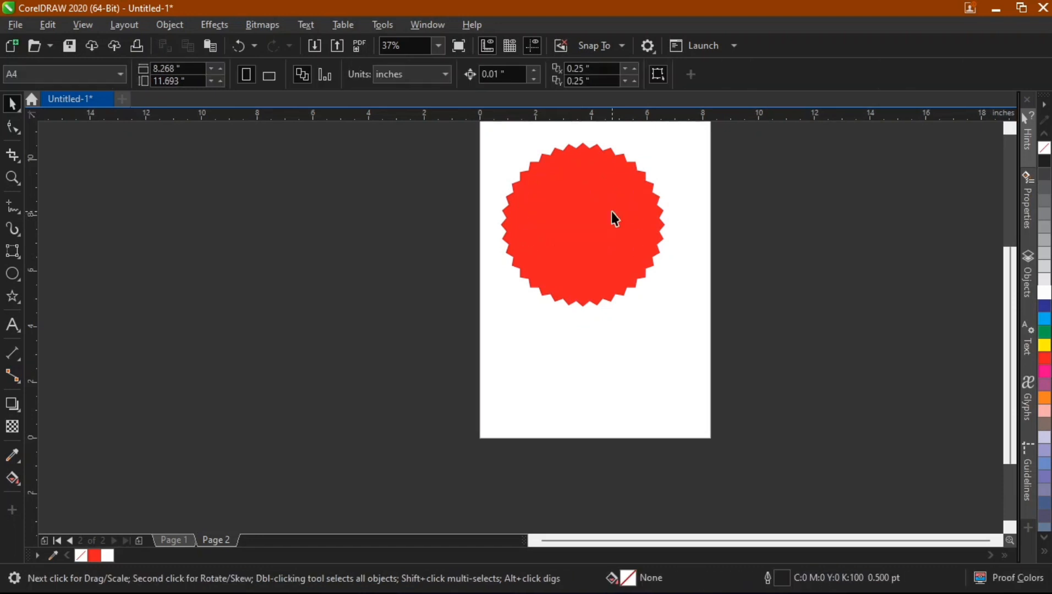
# Draw a 3.75-inch circle with the Ellipse tool, fill it blue, and place it below the star.
pyautogui.click(13, 274)
pyautogui.moveTo(330, 214); pyautogui.dragTo(445, 327)
pyautogui.press('space')
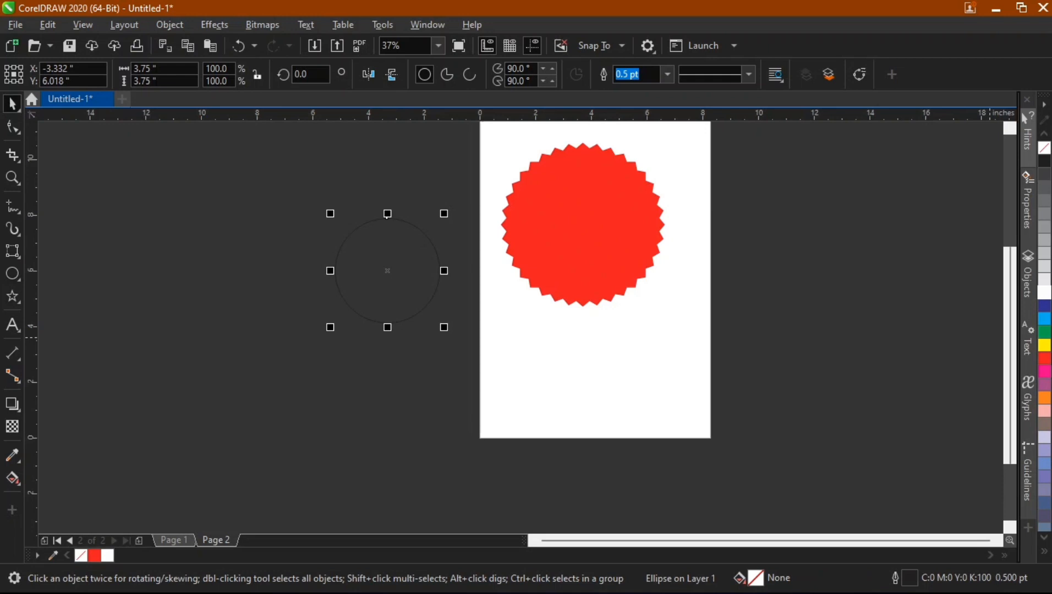
pyautogui.click(1043, 319)
pyautogui.moveTo(383, 287); pyautogui.dragTo(532, 376)
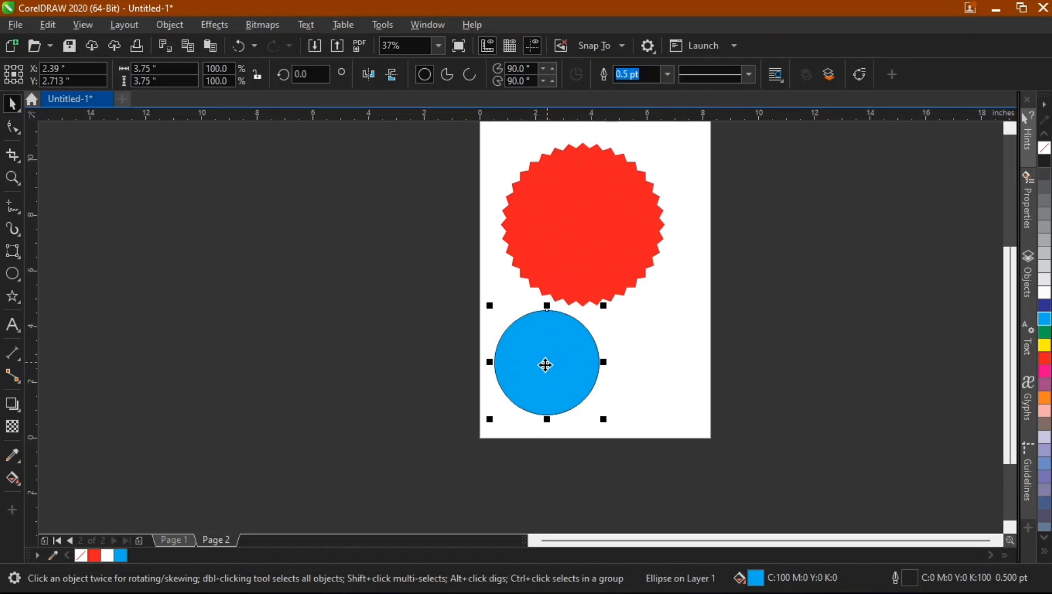
# Place the blue circle inside the star as a PowerClip.
pyautogui.moveTo(546, 365); pyautogui.dragTo(567, 231)
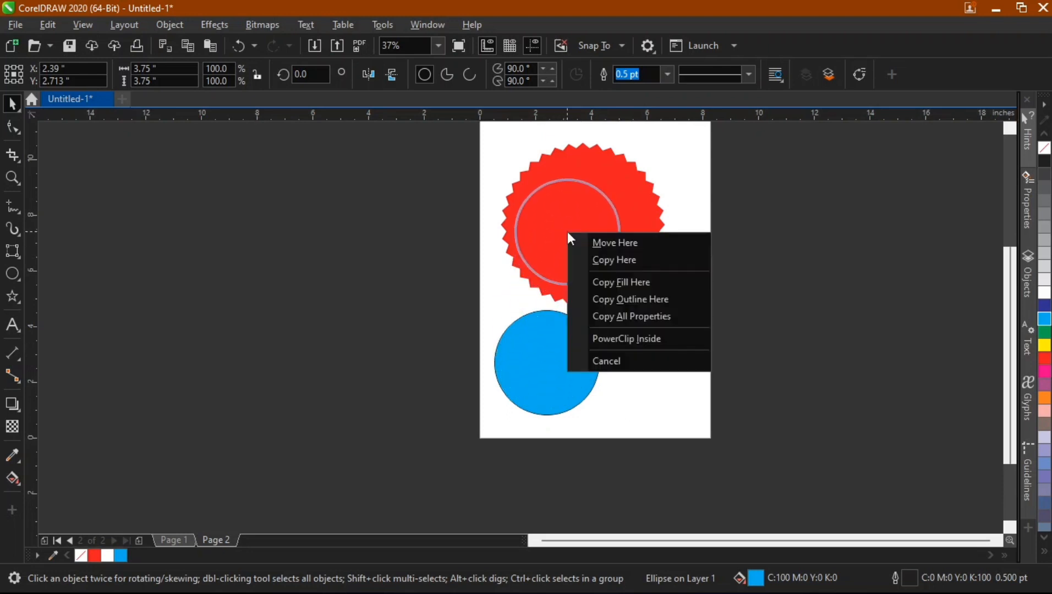
pyautogui.click(625, 339)
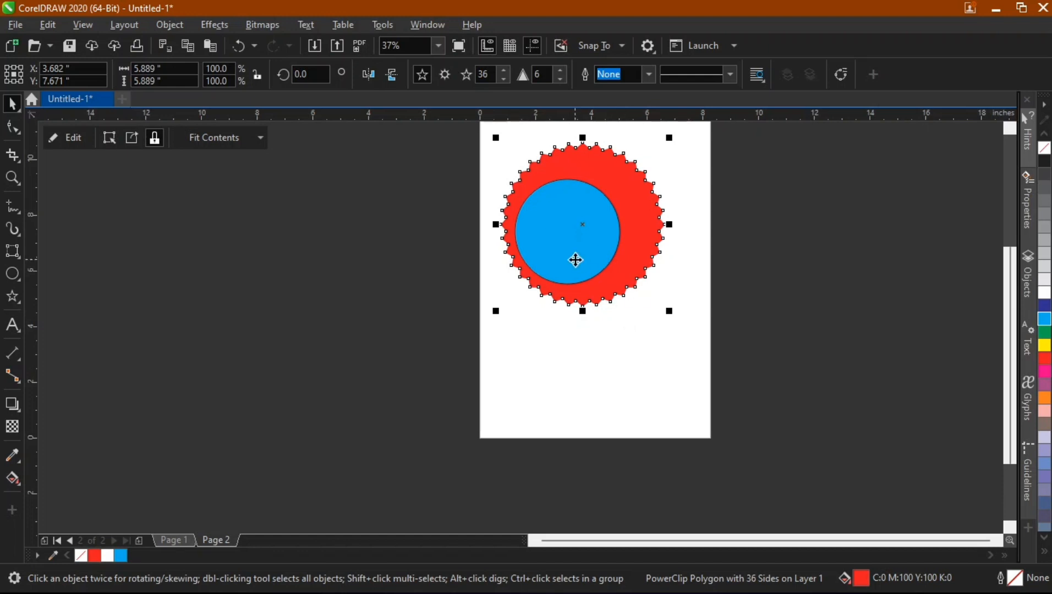
# Edit the PowerClip contents, moving the circle up-left and enlarging it to about 5 inches.
pyautogui.click(69, 137)
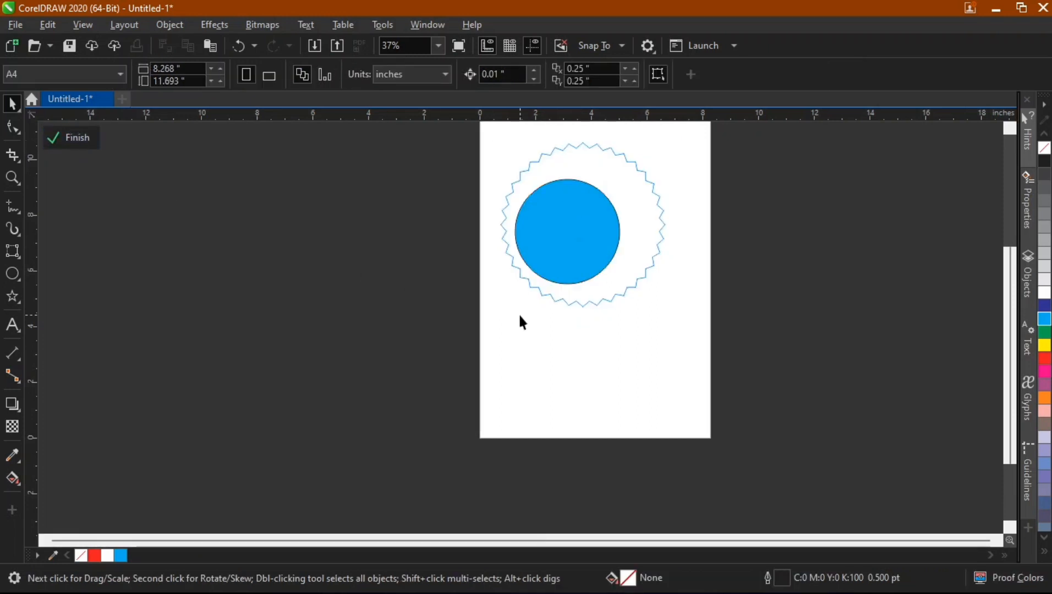
pyautogui.click(568, 245)
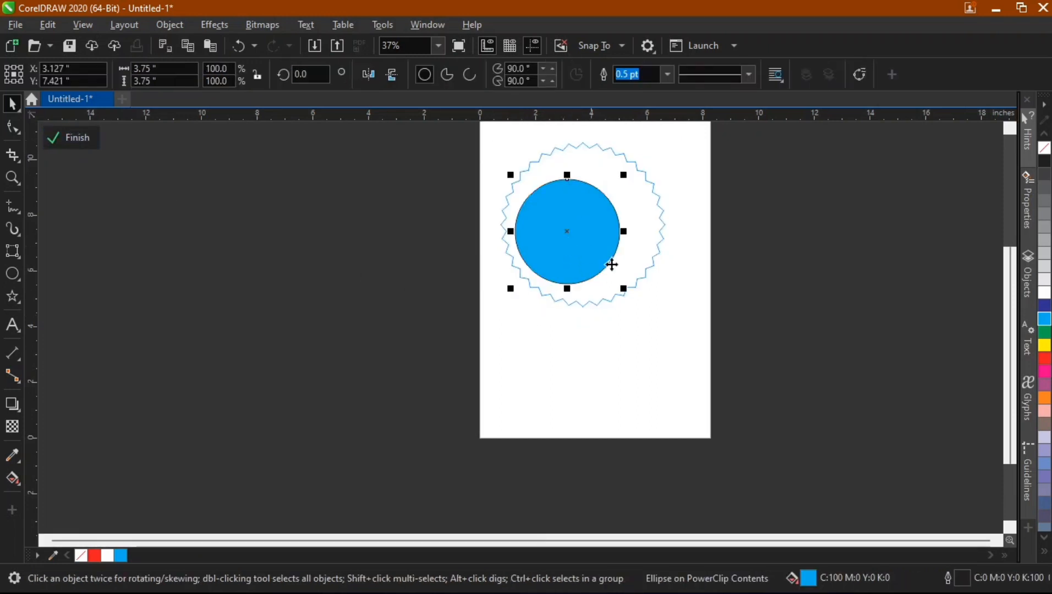
pyautogui.moveTo(568, 242); pyautogui.dragTo(537, 205)
pyautogui.moveTo(595, 256); pyautogui.dragTo(631, 292)
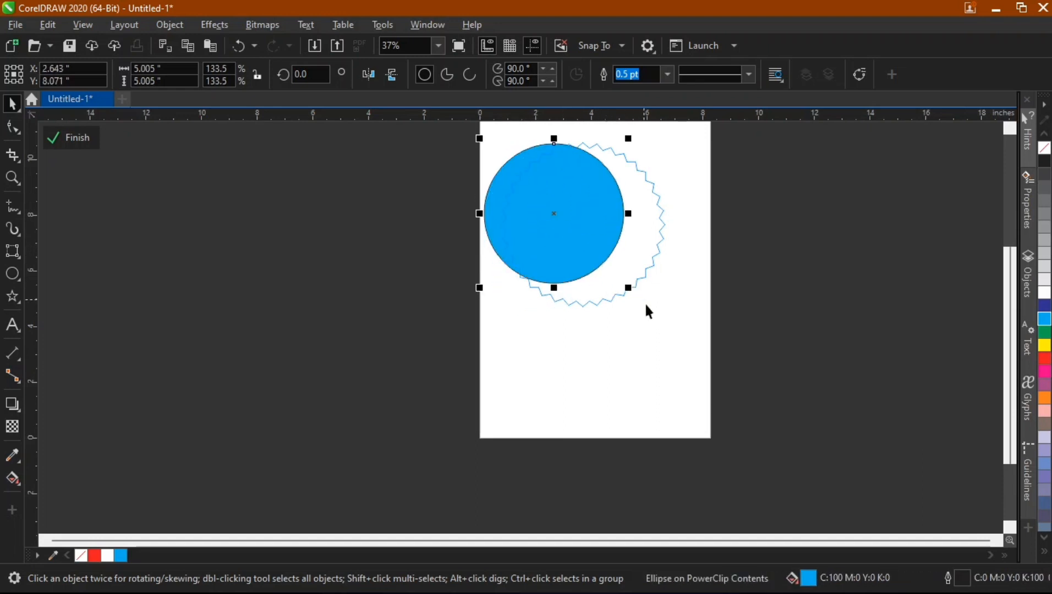
pyautogui.click(77, 138)
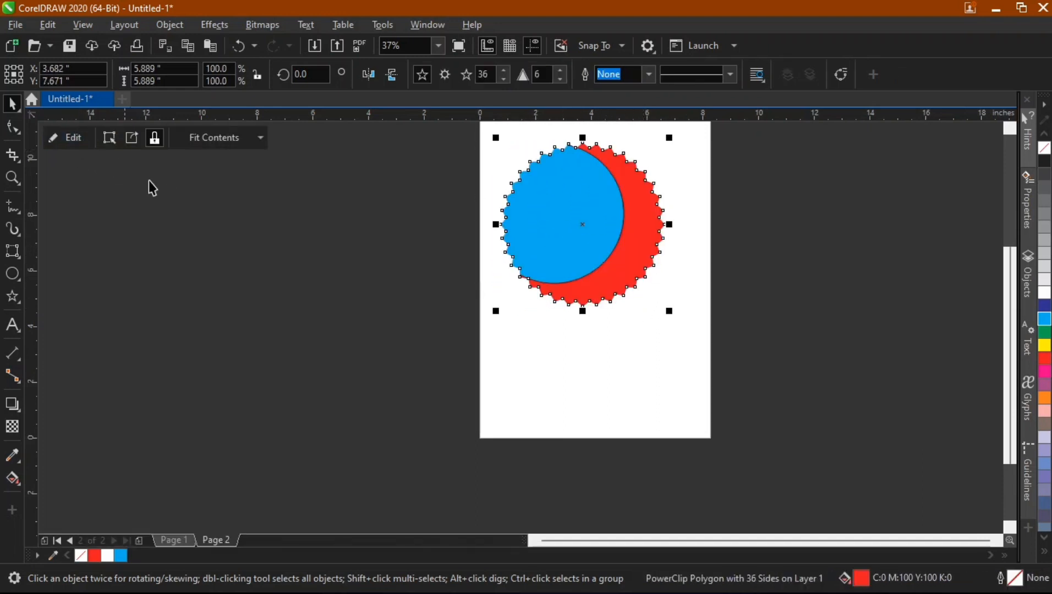
pyautogui.click(325, 283)
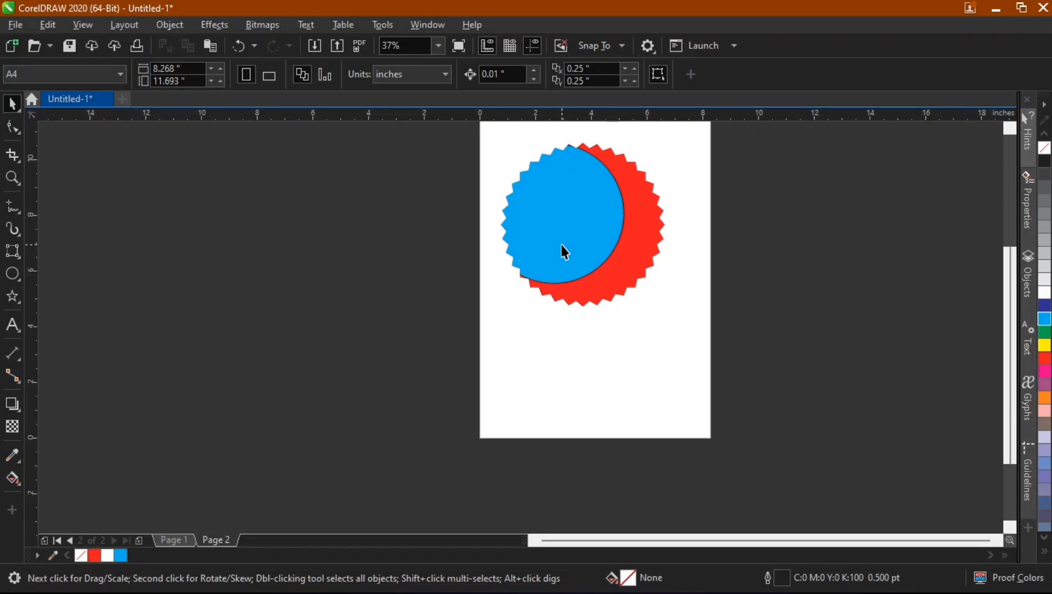
# Undo the PowerClip edits and the PowerClip itself.
pyautogui.hotkey('ctrl', 'z')
pyautogui.hotkey('ctrl', 'z')
pyautogui.hotkey('ctrl', 'z')
pyautogui.hotkey('ctrl', 'z')
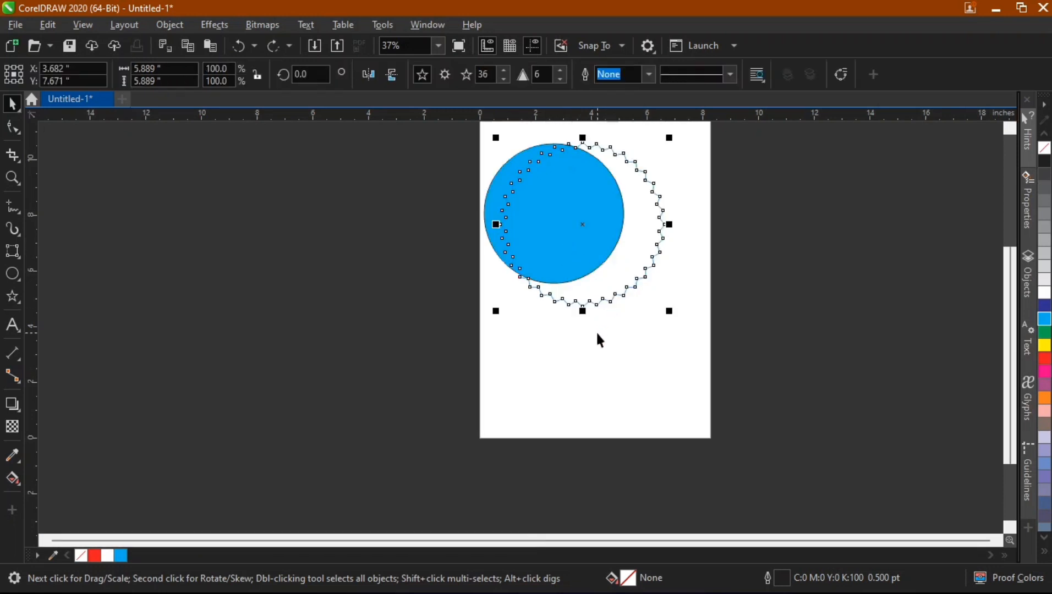
pyautogui.hotkey('ctrl', 'z')
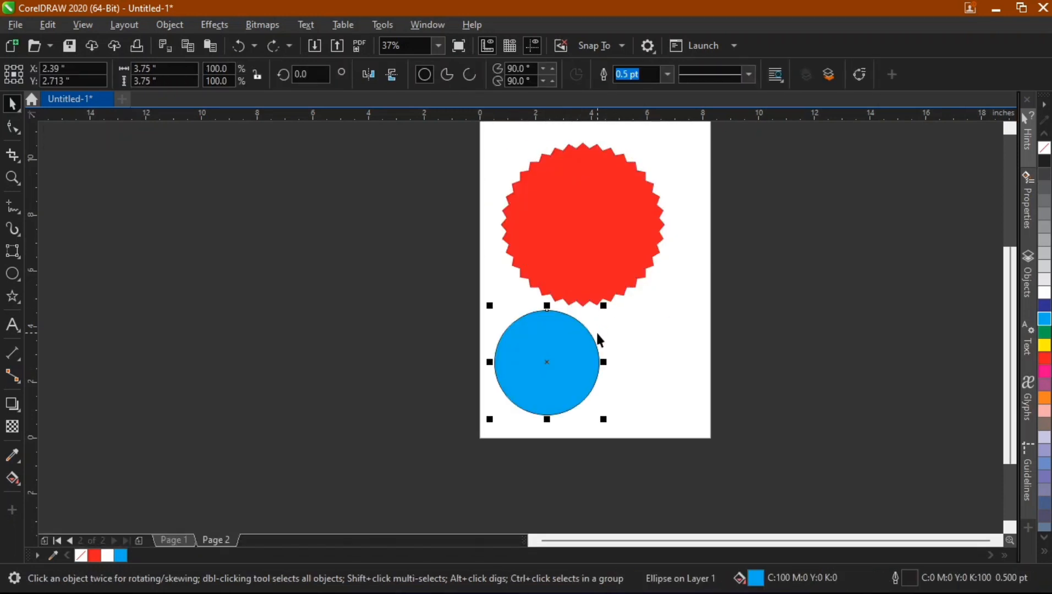
# PowerClip the blue circle inside the red star.
pyautogui.click(663, 310)
pyautogui.click(552, 350)
pyautogui.rightClick(551, 359)
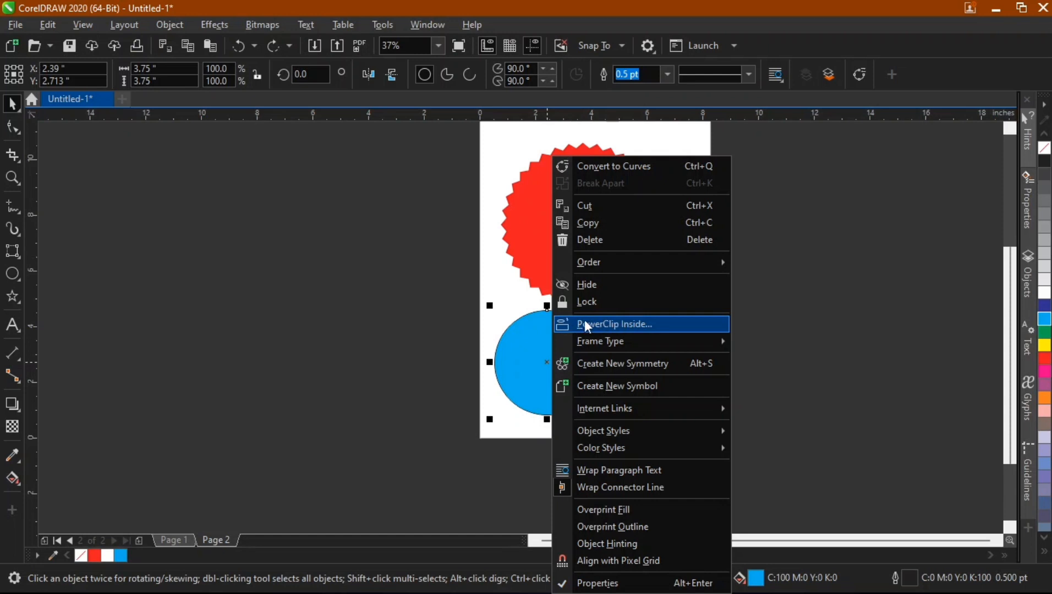
pyautogui.click(598, 324)
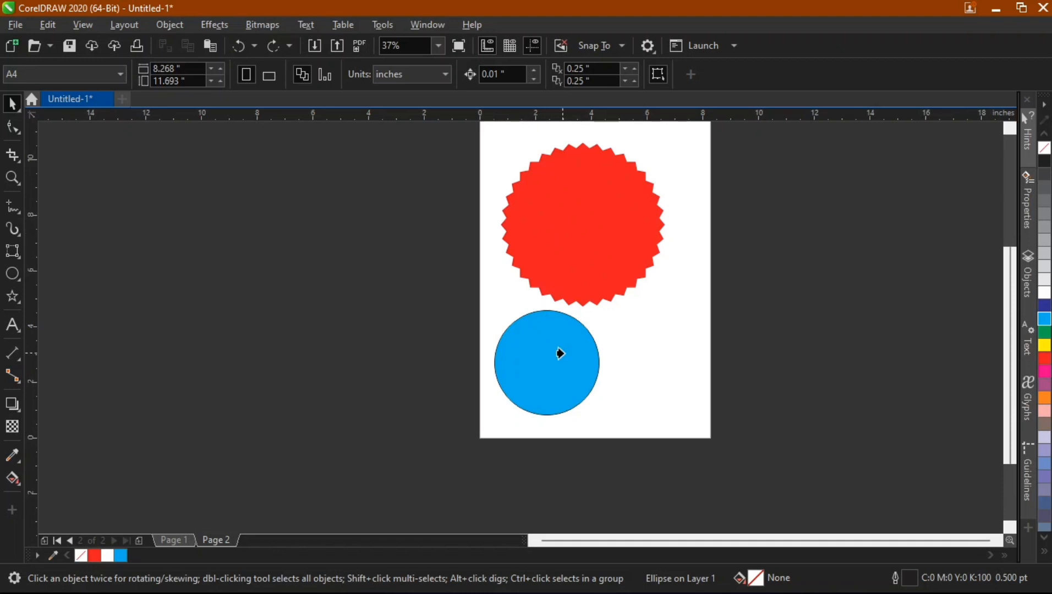
pyautogui.click(542, 226)
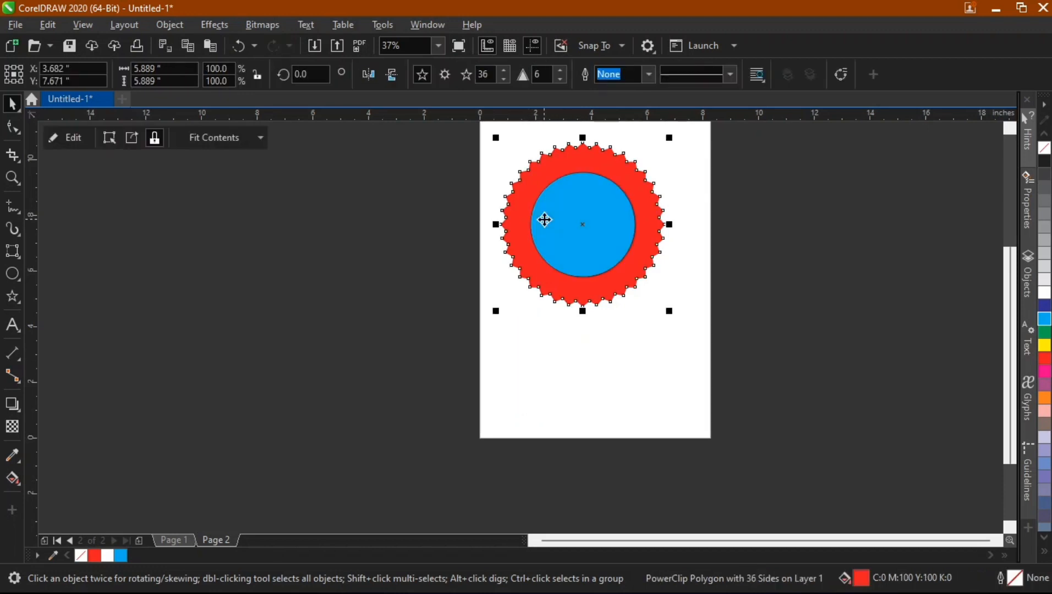
# Edit the PowerClip contents, moving the circle to the star's upper right edge, and finish editing.
pyautogui.click(83, 138)
pyautogui.moveTo(587, 204); pyautogui.dragTo(619, 154)
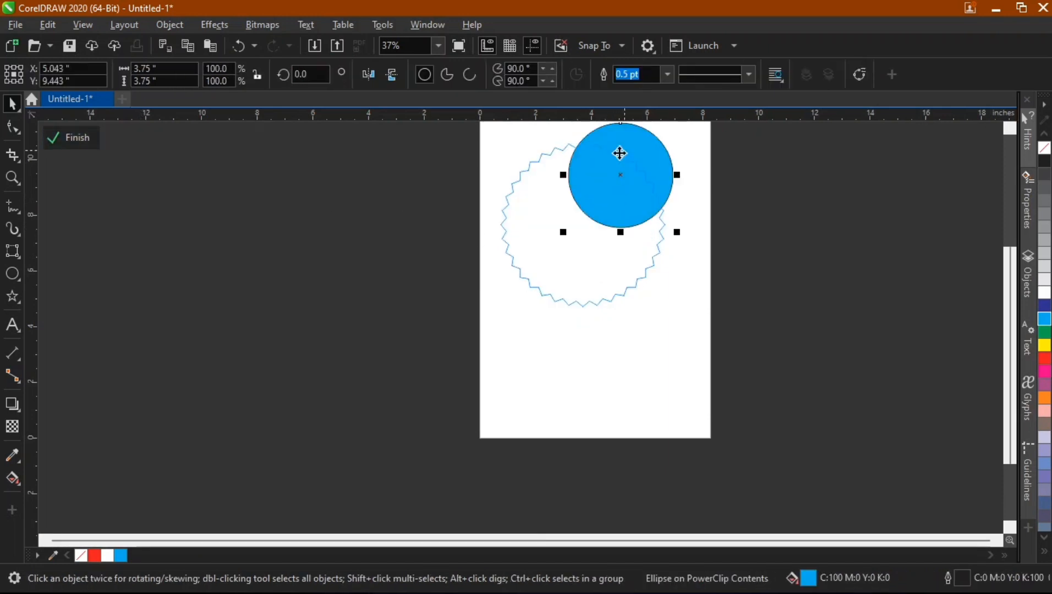
pyautogui.click(74, 137)
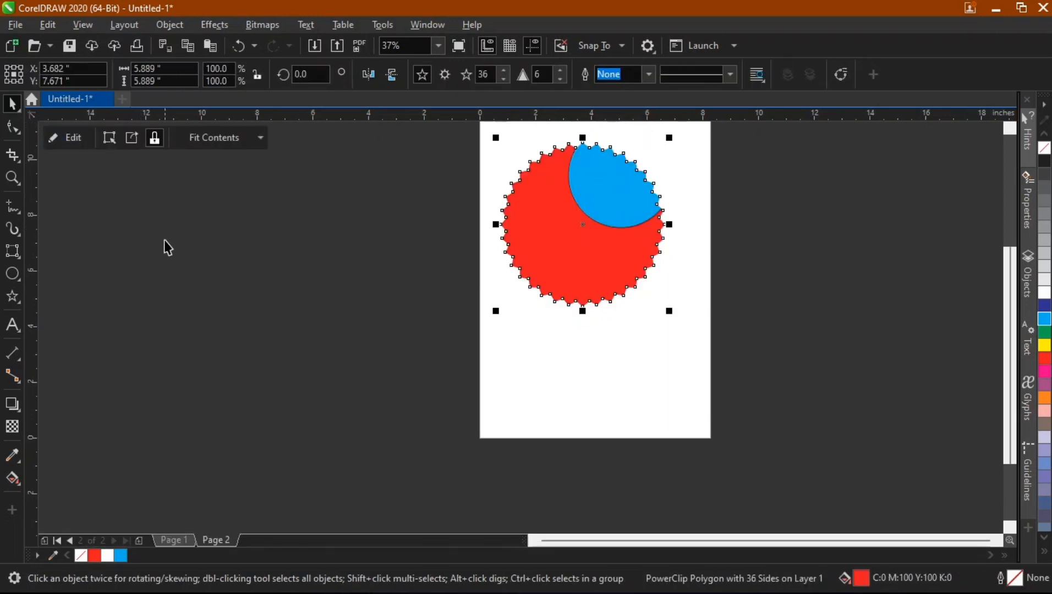
pyautogui.click(176, 251)
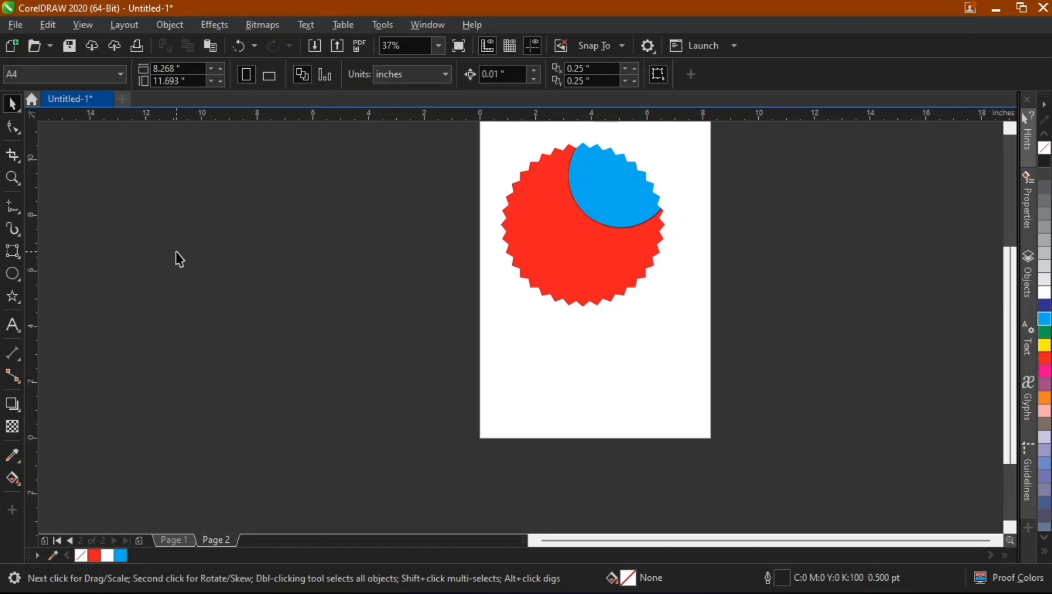
# Add artistic text reading YOUTUBE in capitals on the pasteboard beside the page.
pyautogui.click(13, 325)
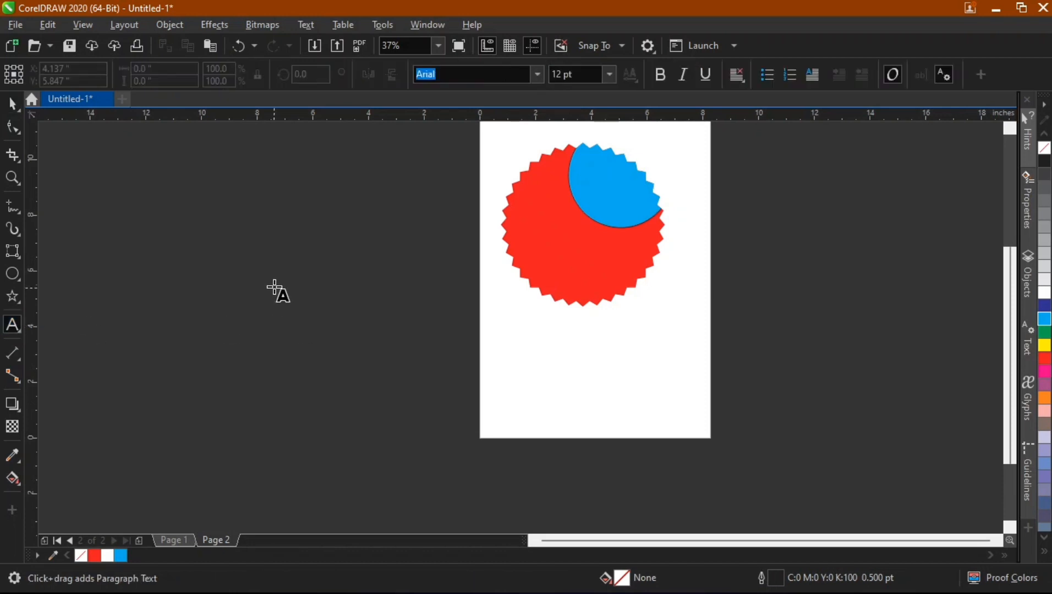
pyautogui.press('capslock')
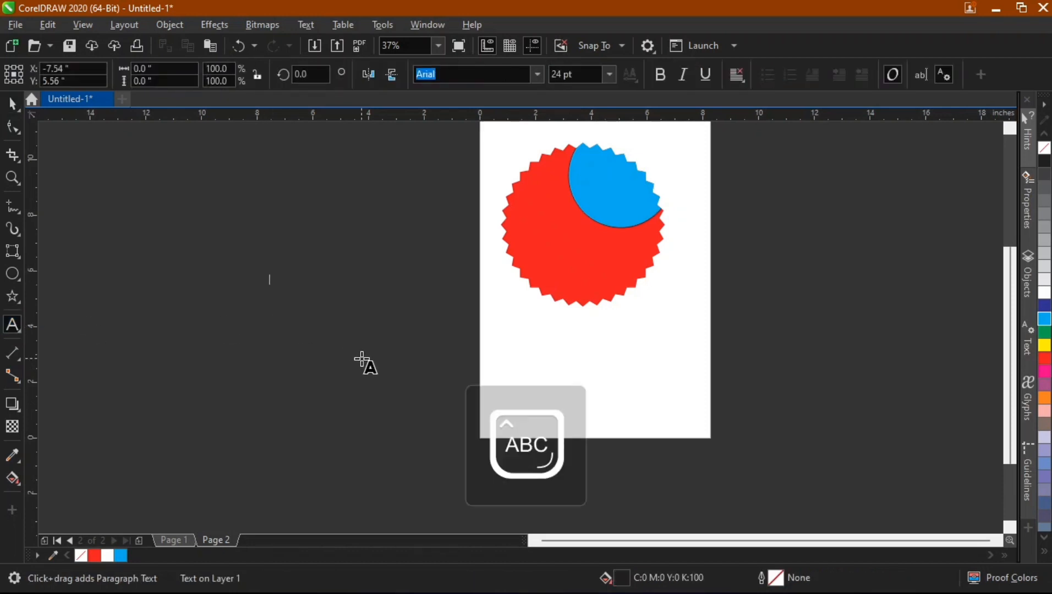
pyautogui.write('VE')
pyautogui.write('UTU')
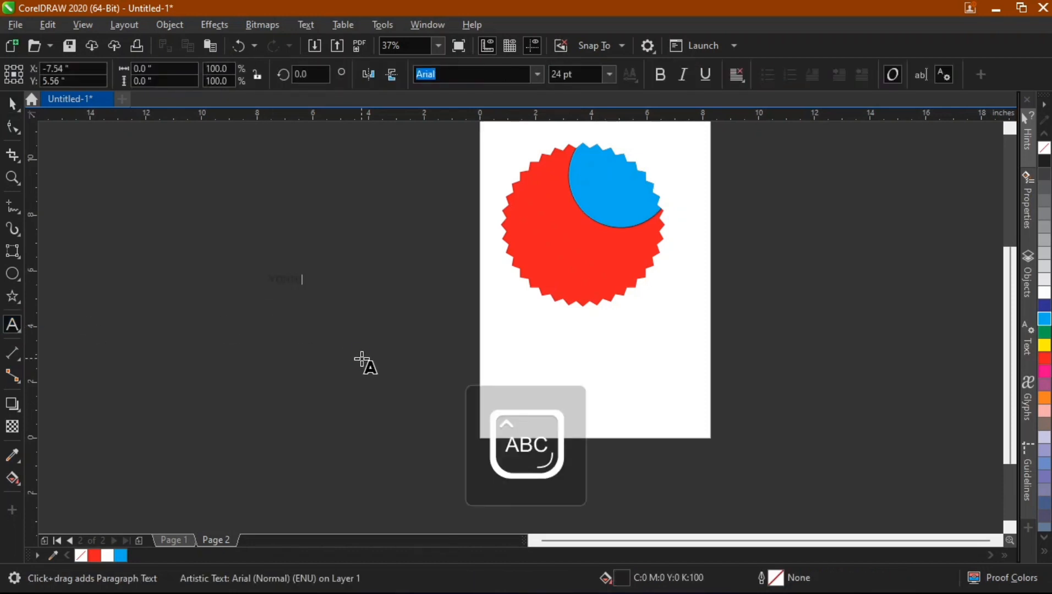
pyautogui.write('BE')
pyautogui.hotkey('ctrl', 'space')
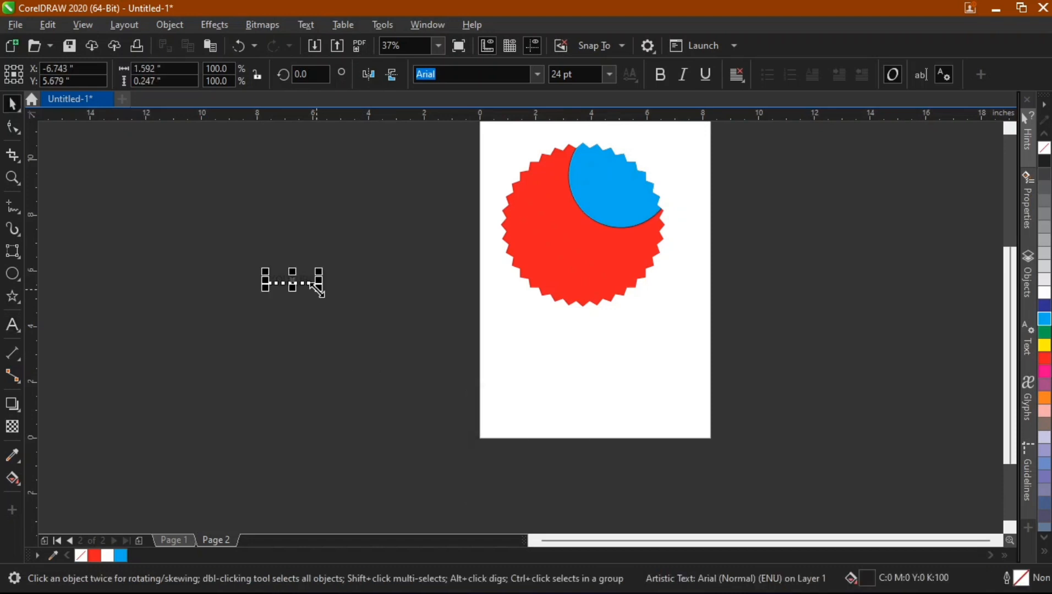
# Enlarge the text to about 76 pt, make it bold and fill it white.
pyautogui.moveTo(320, 291); pyautogui.dragTo(376, 312)
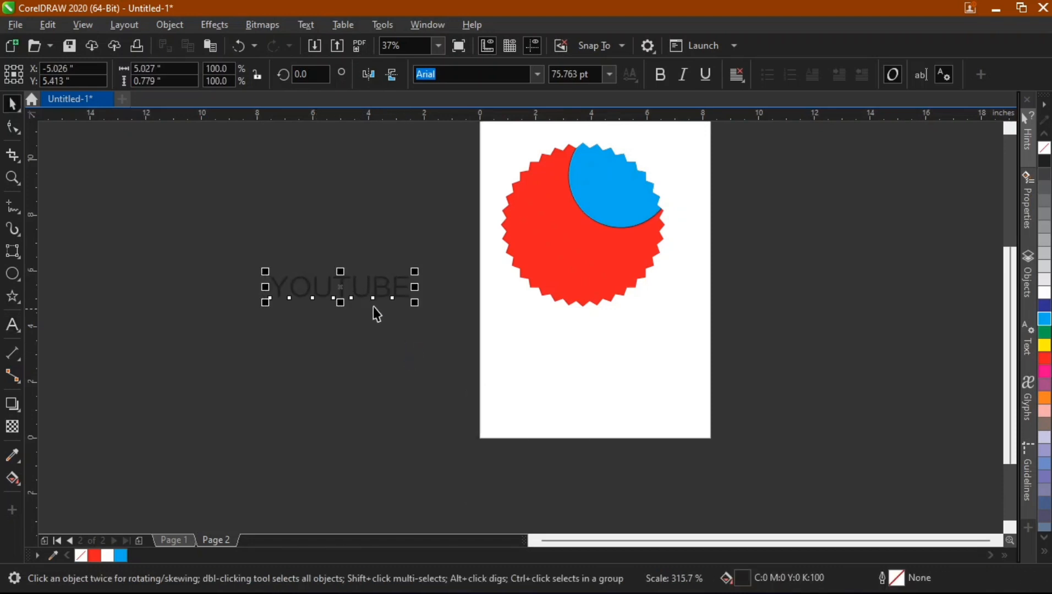
pyautogui.click(658, 76)
pyautogui.click(108, 556)
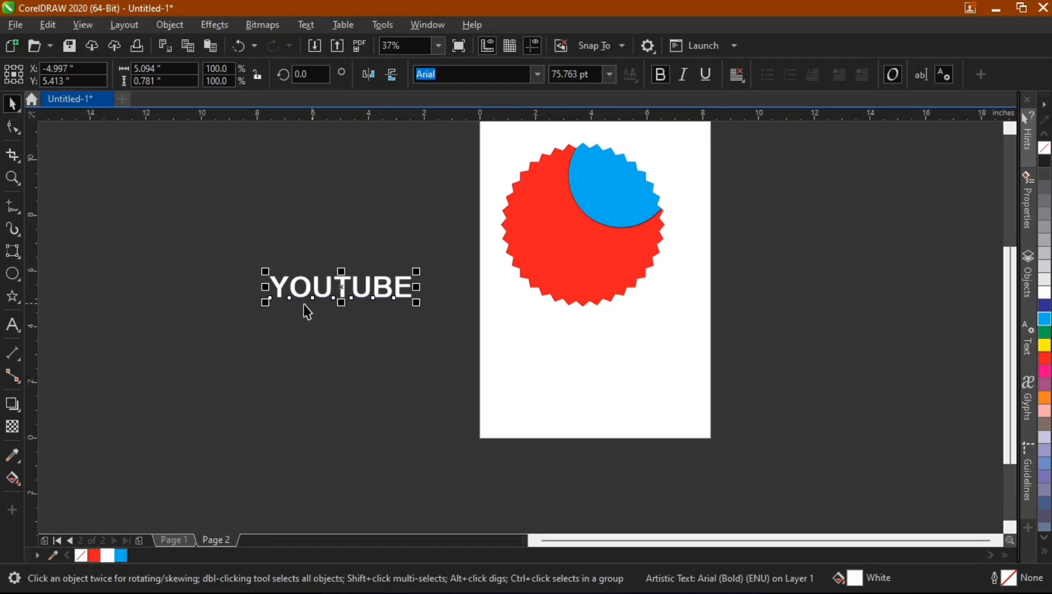
# PowerClip the YOUTUBE text inside the red star.
pyautogui.moveTo(348, 291); pyautogui.dragTo(571, 245)
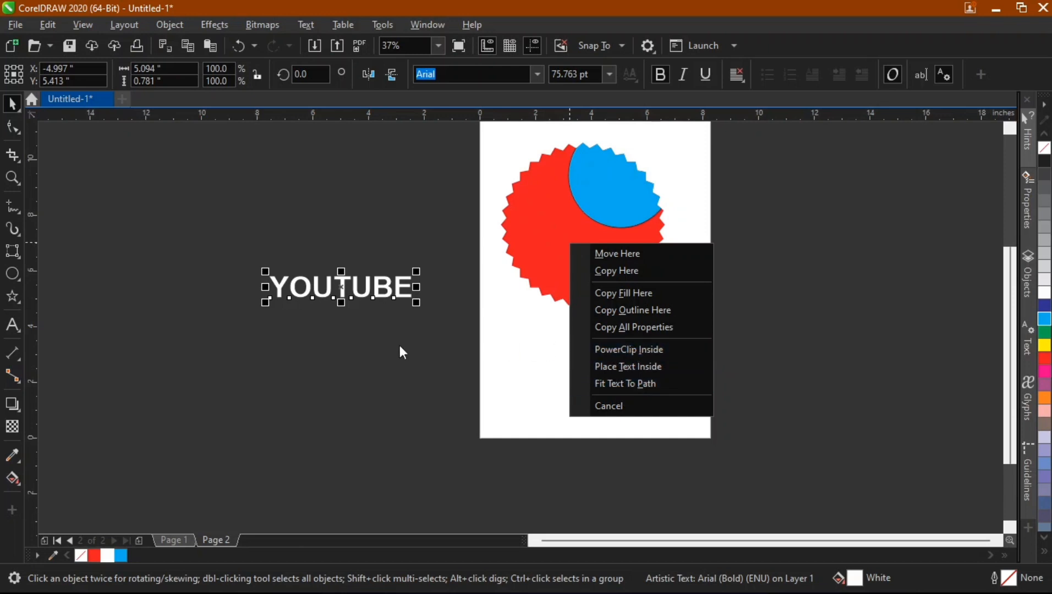
pyautogui.press('Escape')
pyautogui.rightClick(342, 283)
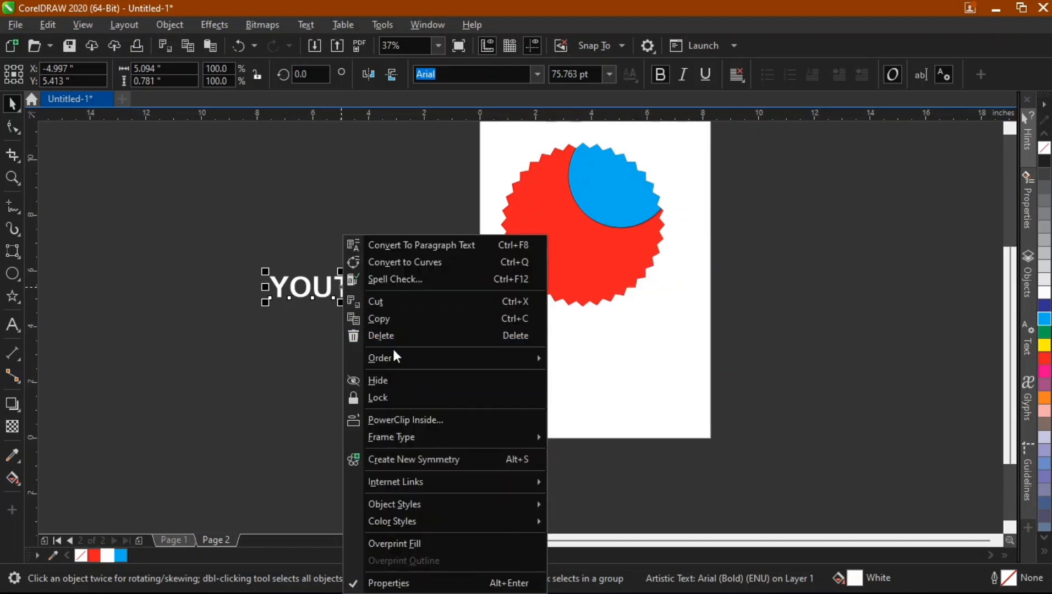
pyautogui.click(402, 420)
pyautogui.click(577, 249)
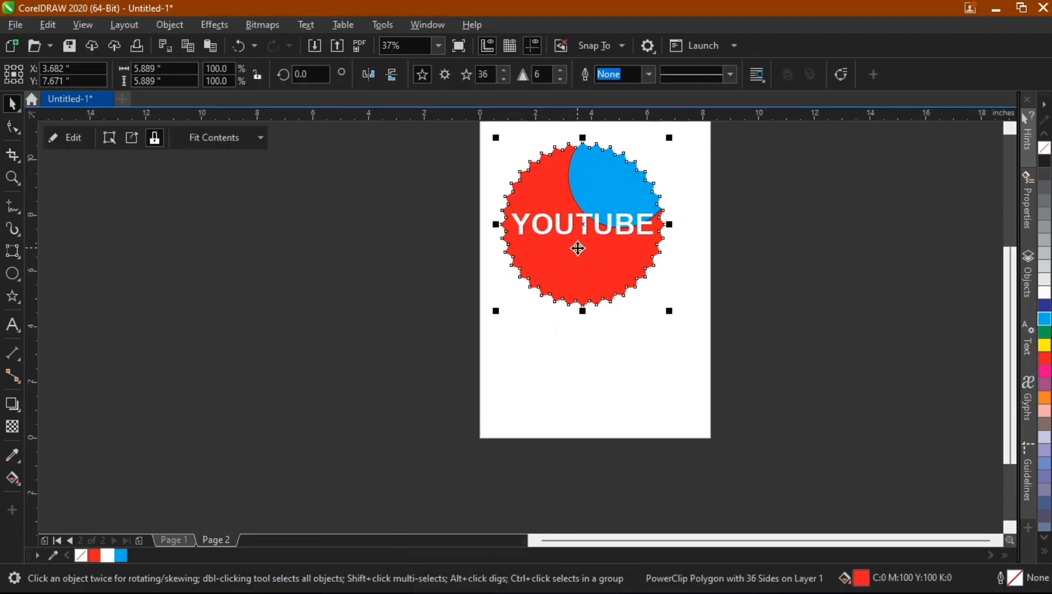
# Edit the star's PowerClip contents and PowerClip the YOUTUBE text inside the blue circle.
pyautogui.click(807, 265)
pyautogui.click(554, 254)
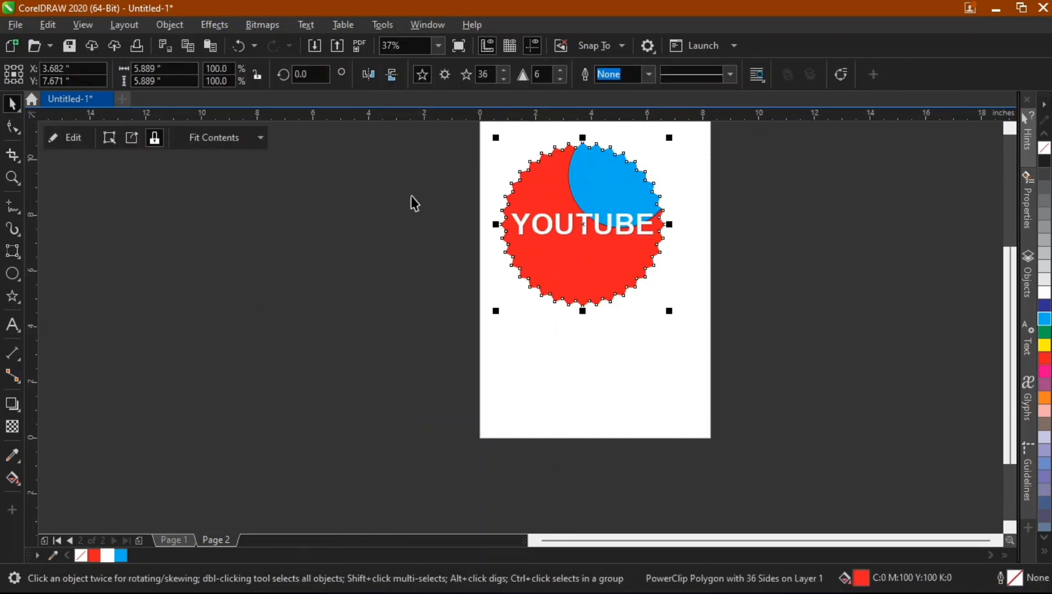
pyautogui.click(55, 137)
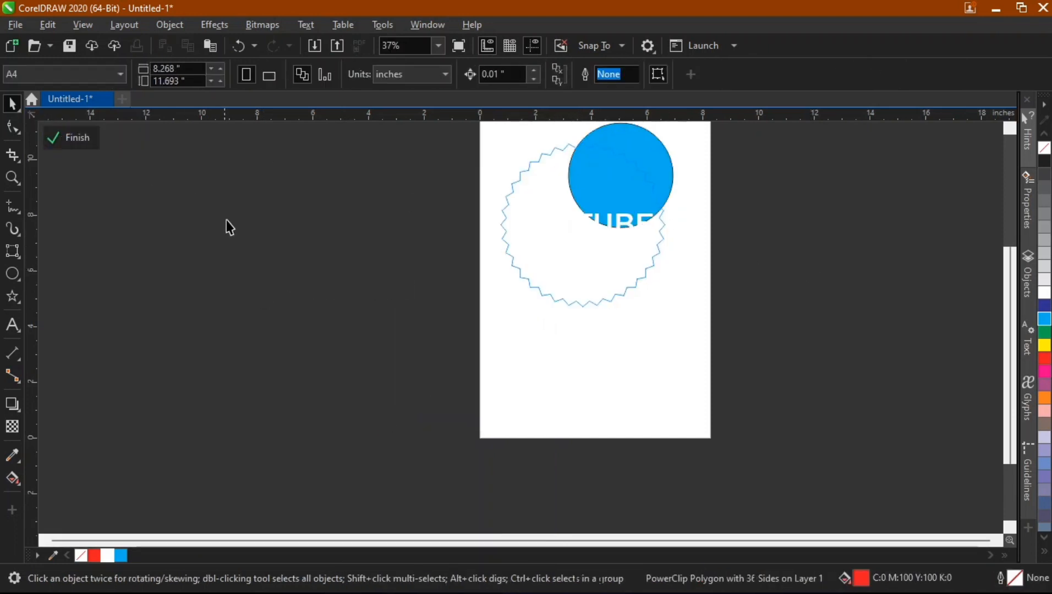
pyautogui.click(584, 220)
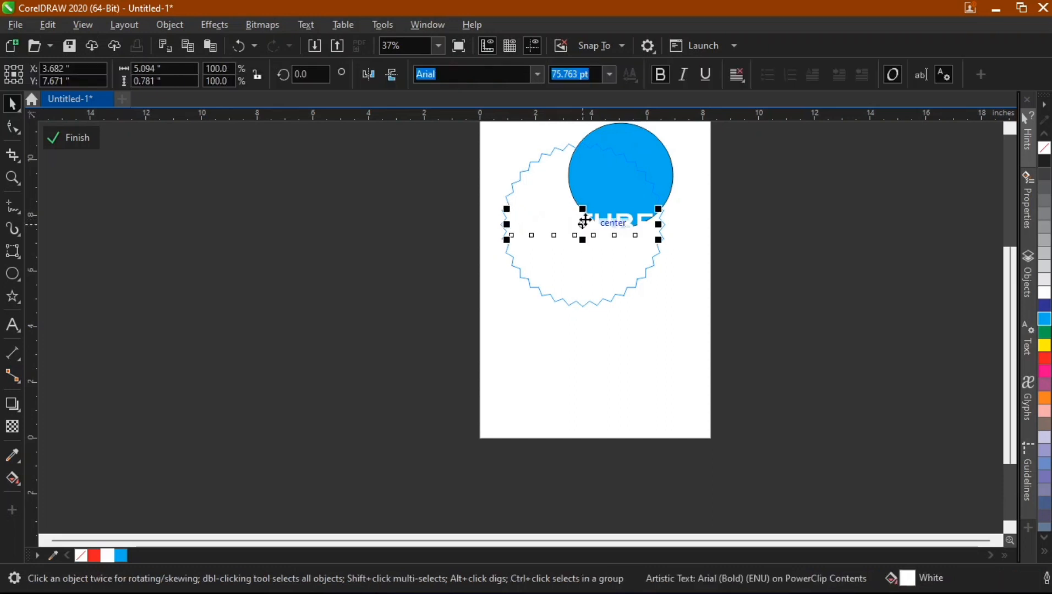
pyautogui.click(592, 183)
pyautogui.click(540, 234)
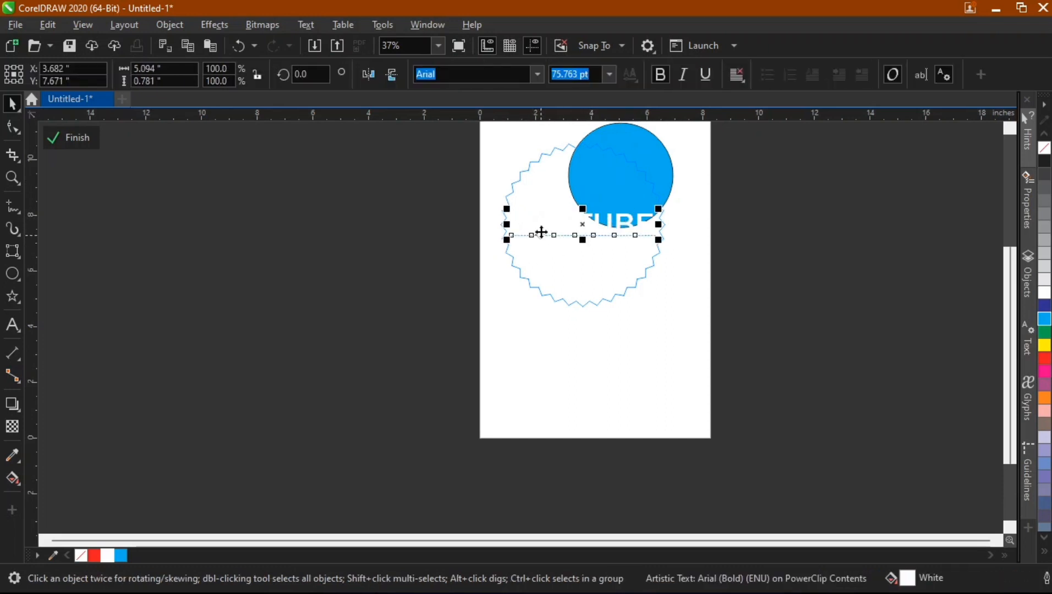
pyautogui.moveTo(541, 232); pyautogui.dragTo(597, 185)
pyautogui.click(654, 291)
pyautogui.rightClick(580, 227)
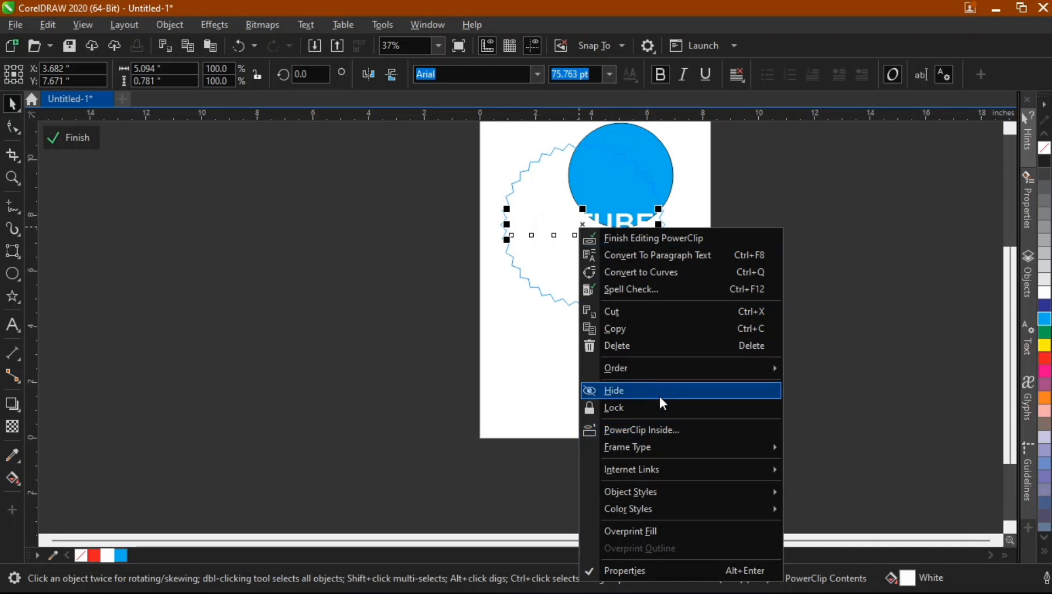
pyautogui.click(683, 430)
pyautogui.click(604, 190)
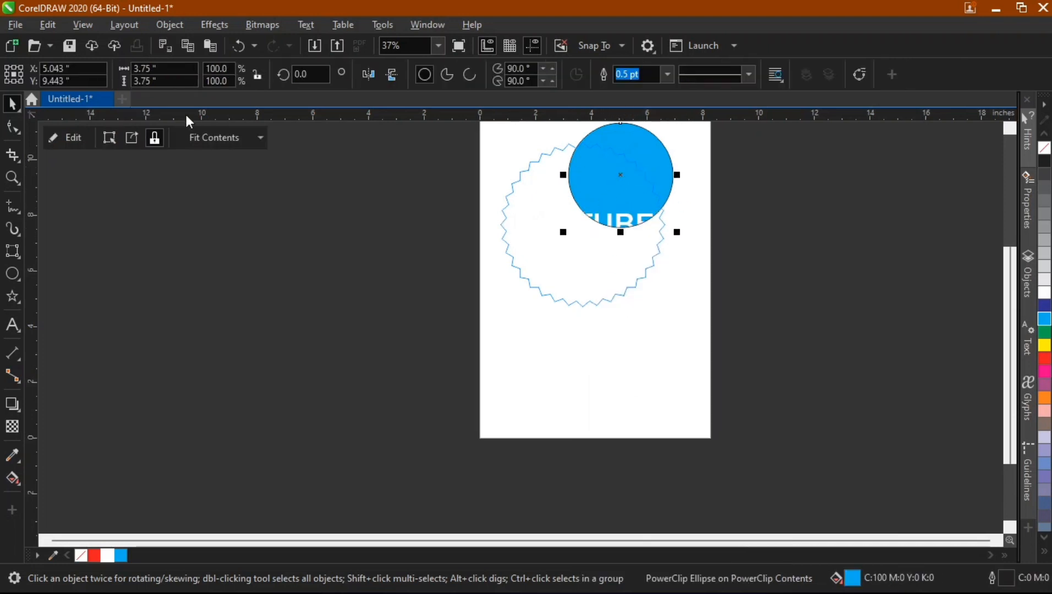
# Edit the circle's PowerClip contents, moving the text up across the circle and filling it red, then finish.
pyautogui.click(80, 135)
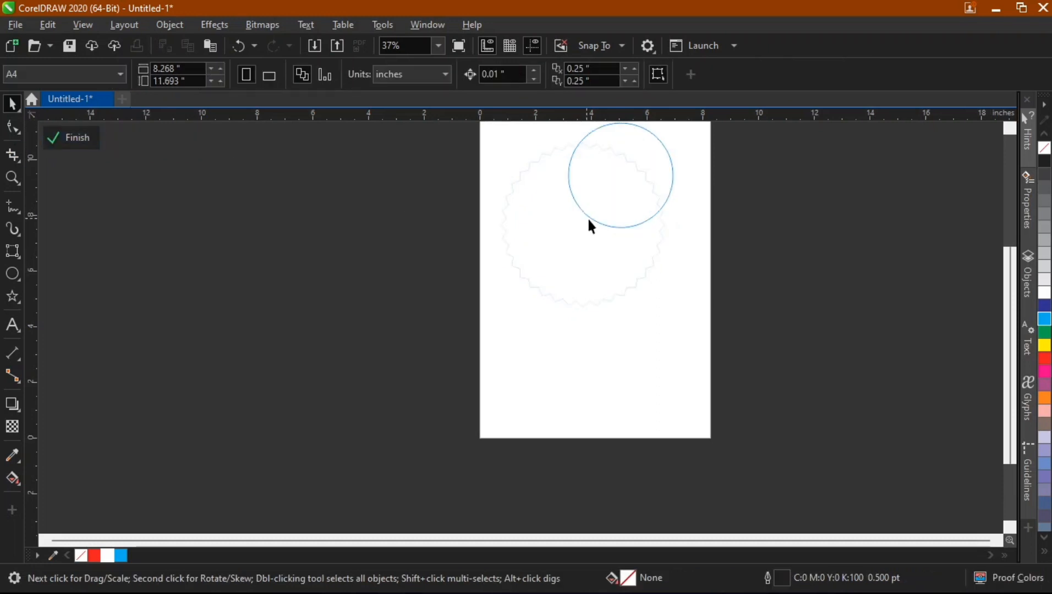
pyautogui.click(623, 226)
pyautogui.moveTo(585, 235); pyautogui.dragTo(625, 184)
pyautogui.click(94, 556)
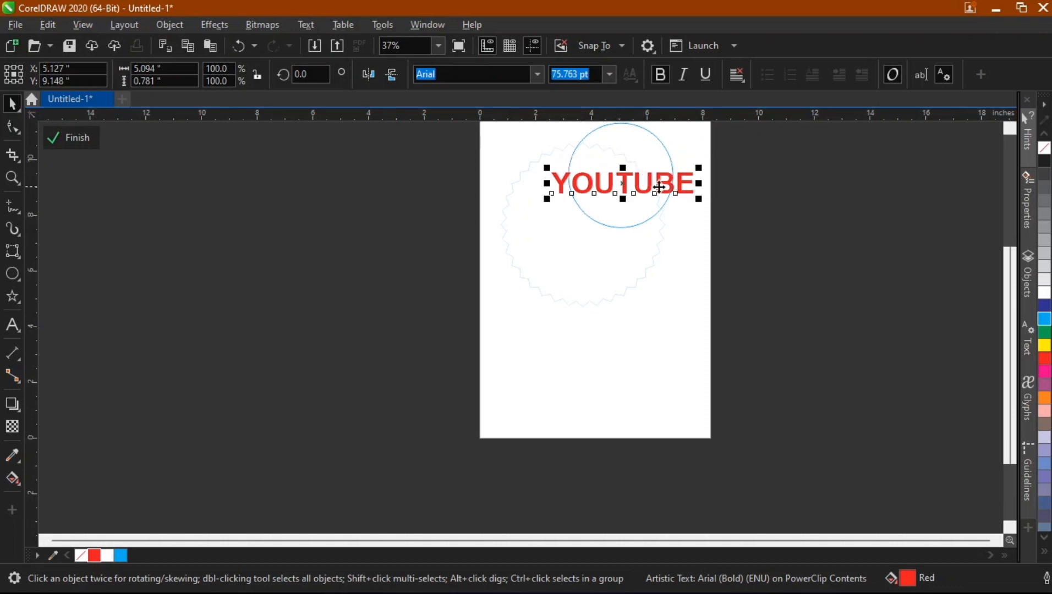
pyautogui.click(91, 138)
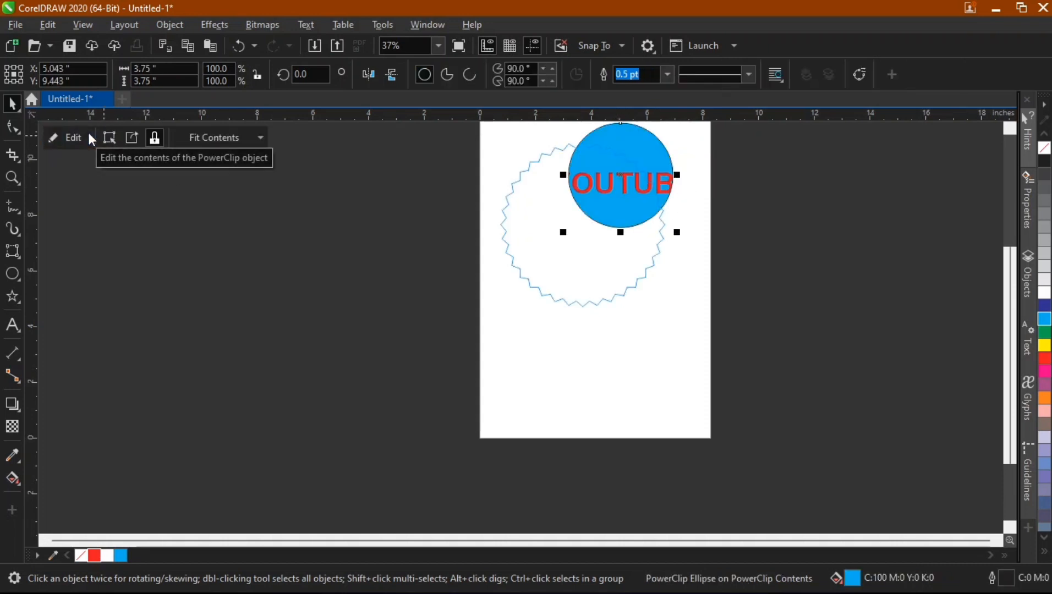
# Finish editing the star's PowerClip contents and deselect everything.
pyautogui.click(77, 135)
pyautogui.click(75, 133)
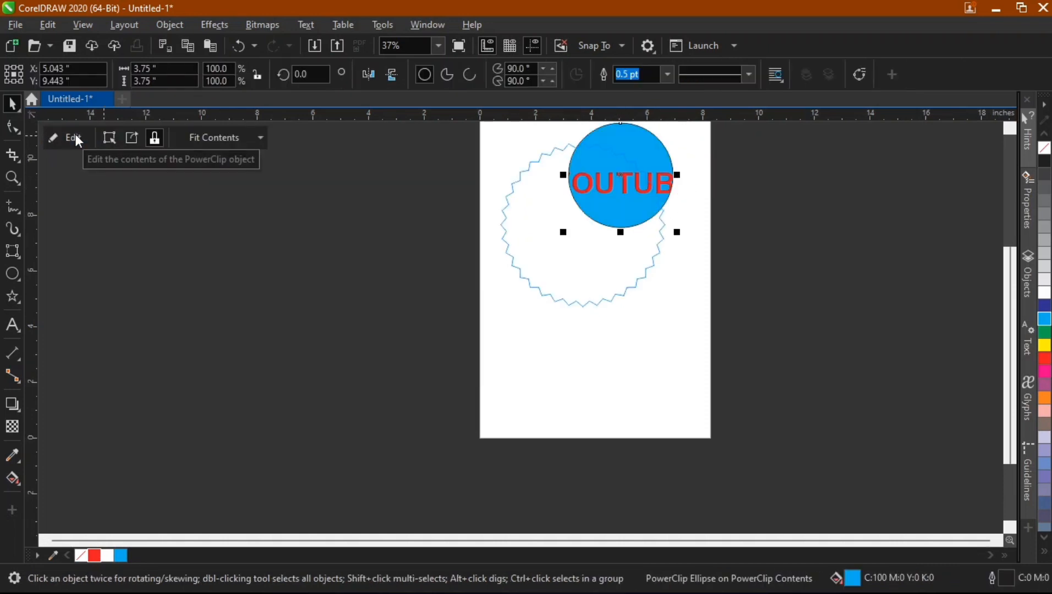
pyautogui.click(578, 314)
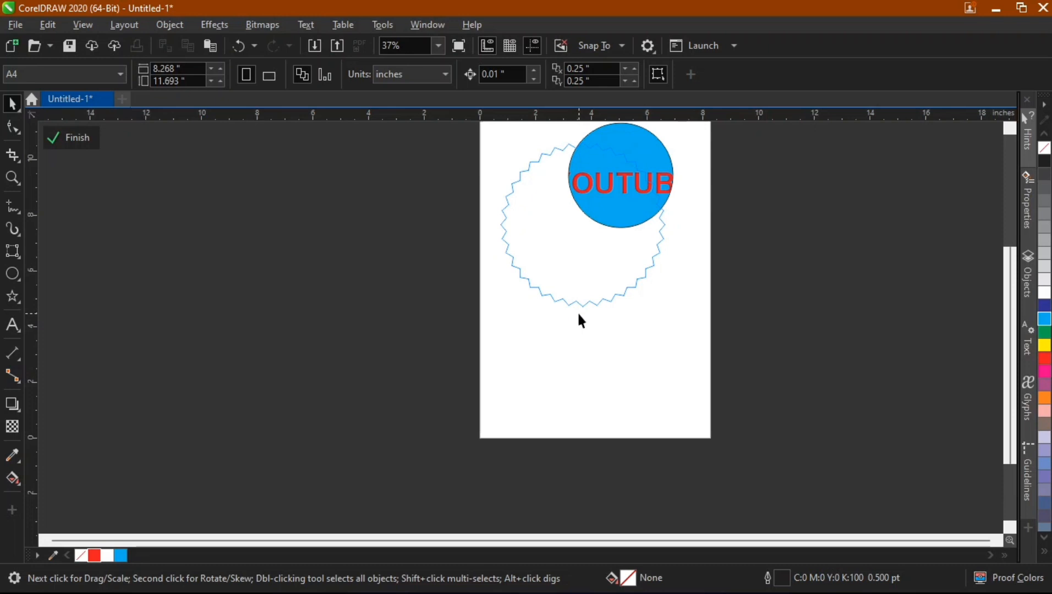
pyautogui.click(77, 137)
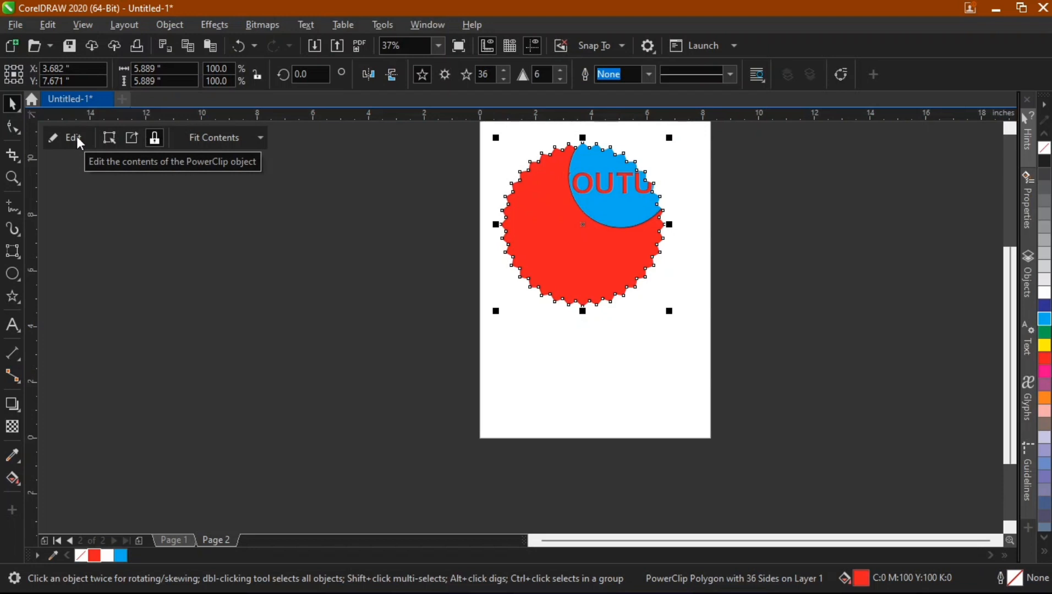
pyautogui.click(496, 223)
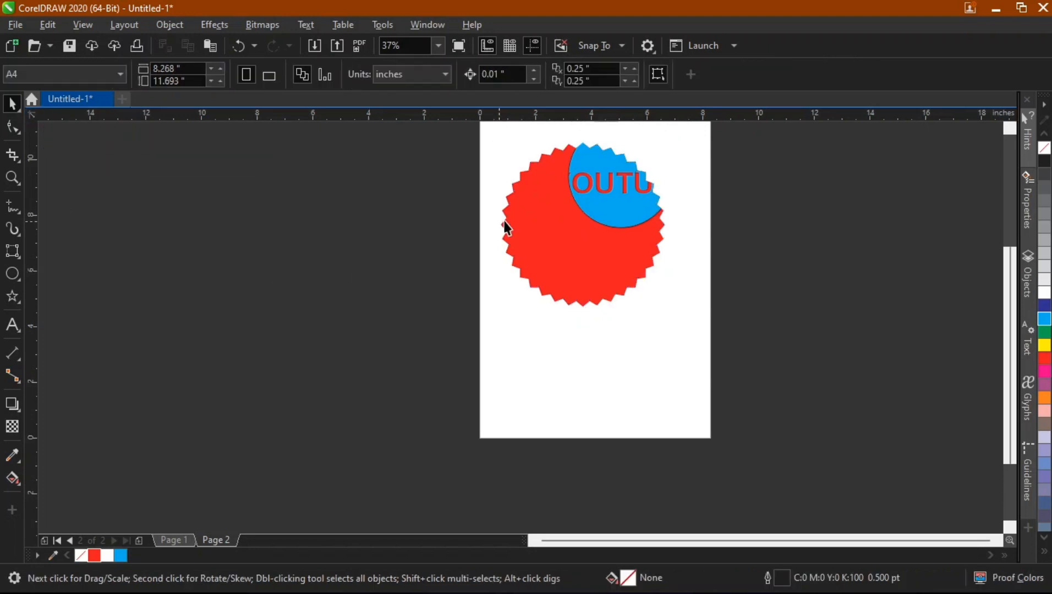
pyautogui.click(650, 246)
# Draw two overlapping squares, about 3.9 and 4.3 inches, in the lower part of the page.
pyautogui.click(284, 291)
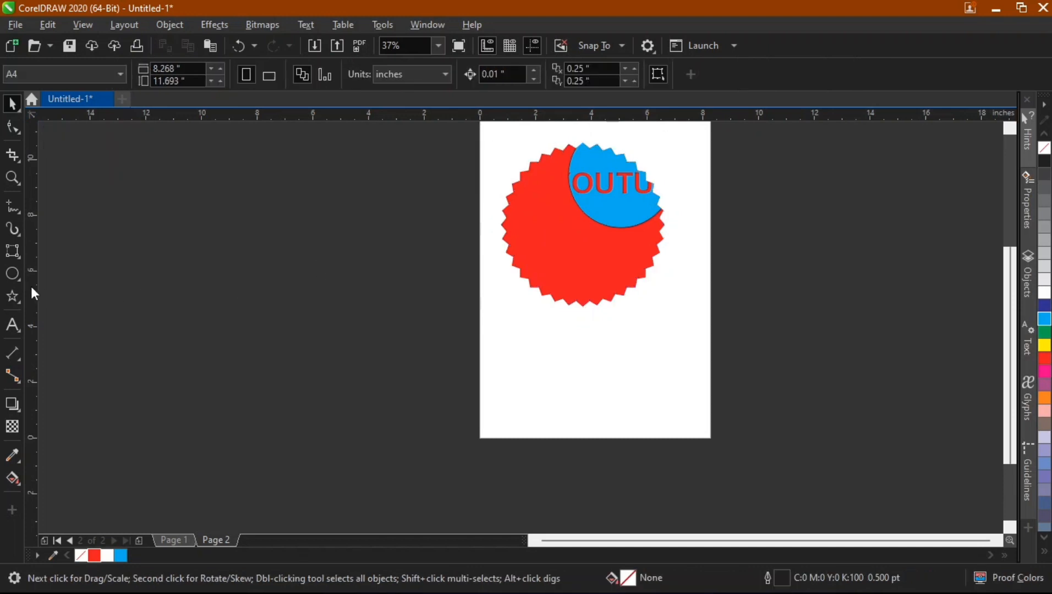
pyautogui.click(20, 257)
pyautogui.click(75, 251)
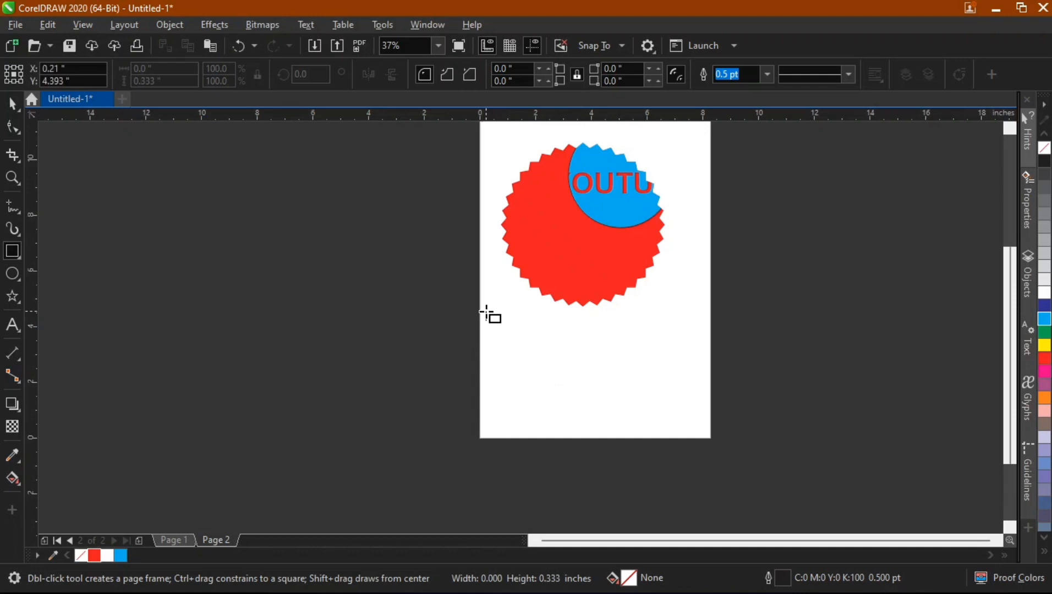
pyautogui.moveTo(486, 321); pyautogui.dragTo(594, 428)
pyautogui.moveTo(670, 365)
pyautogui.mouseDown()
pyautogui.moveTo(647, 398)
pyautogui.moveTo(528, 462)
pyautogui.moveTo(549, 455)
pyautogui.mouseUp()
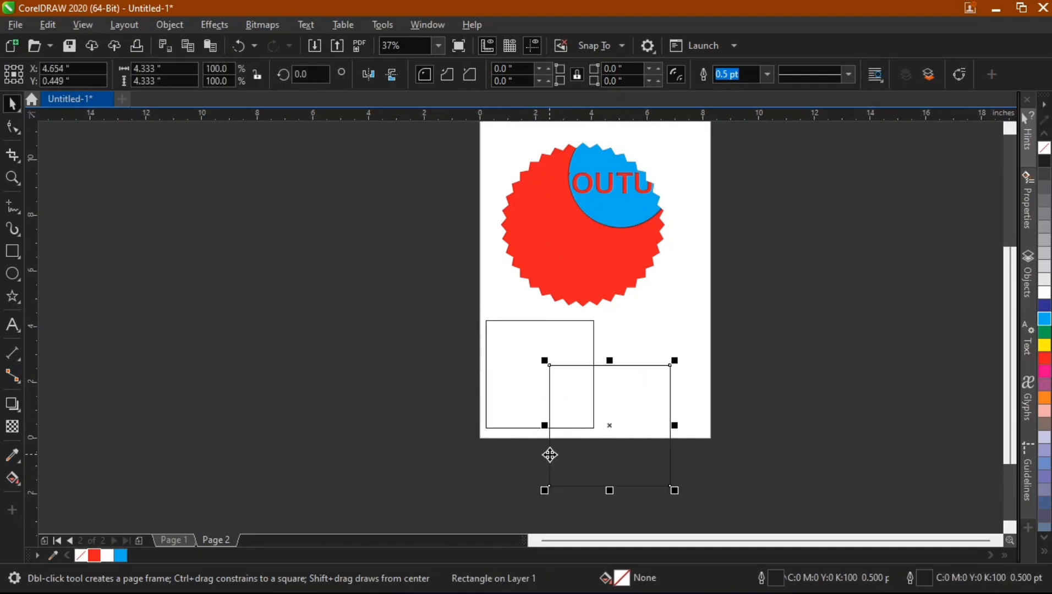
pyautogui.press('space')
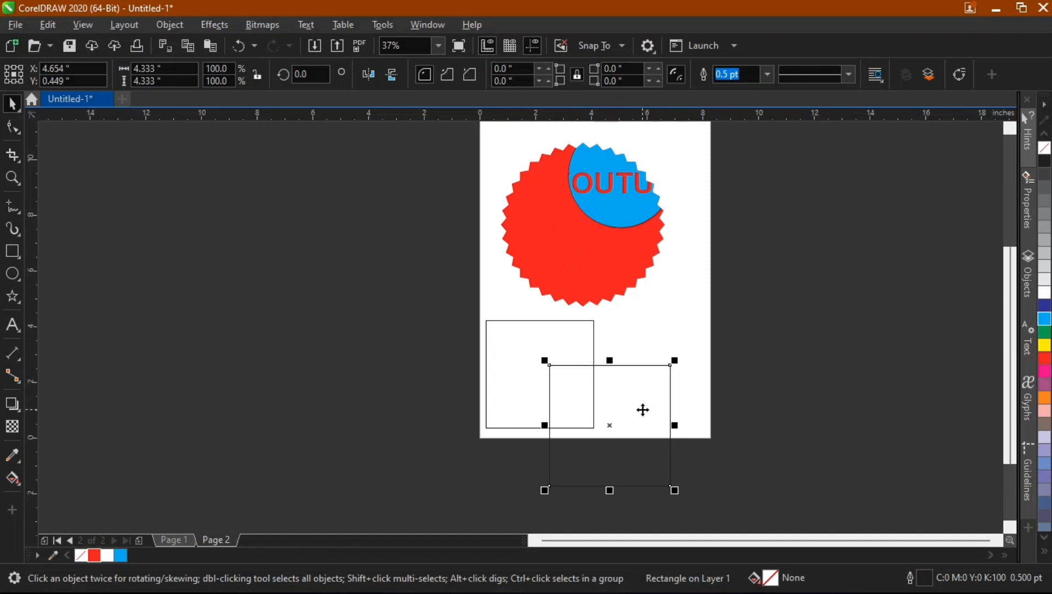
# Weld the two overlapping squares together, then undo the weld.
pyautogui.keyDown('shift'); pyautogui.click(501, 350); pyautogui.keyUp('shift')
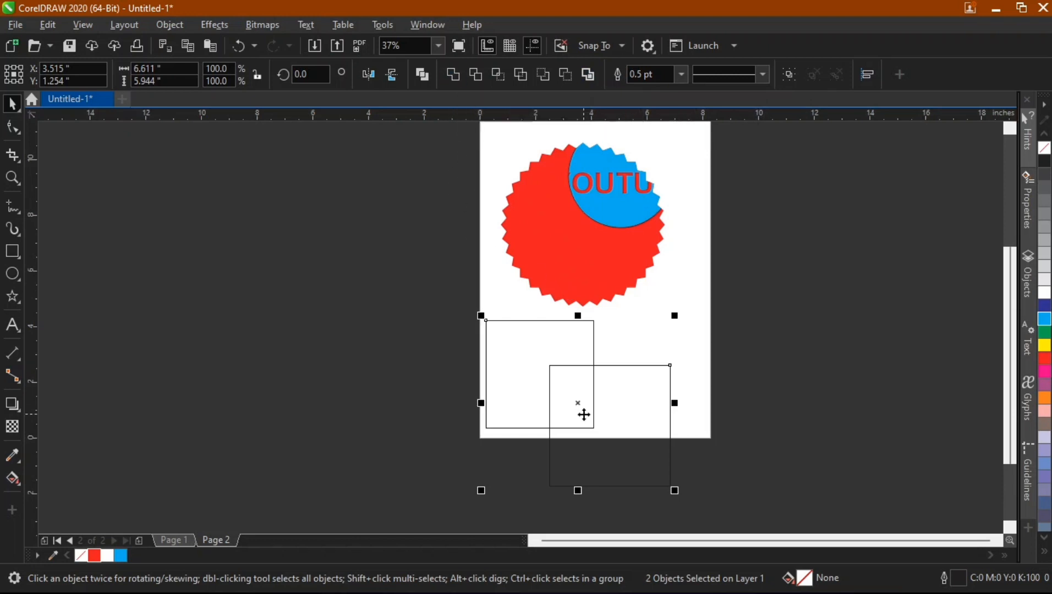
pyautogui.click(453, 73)
pyautogui.click(639, 386)
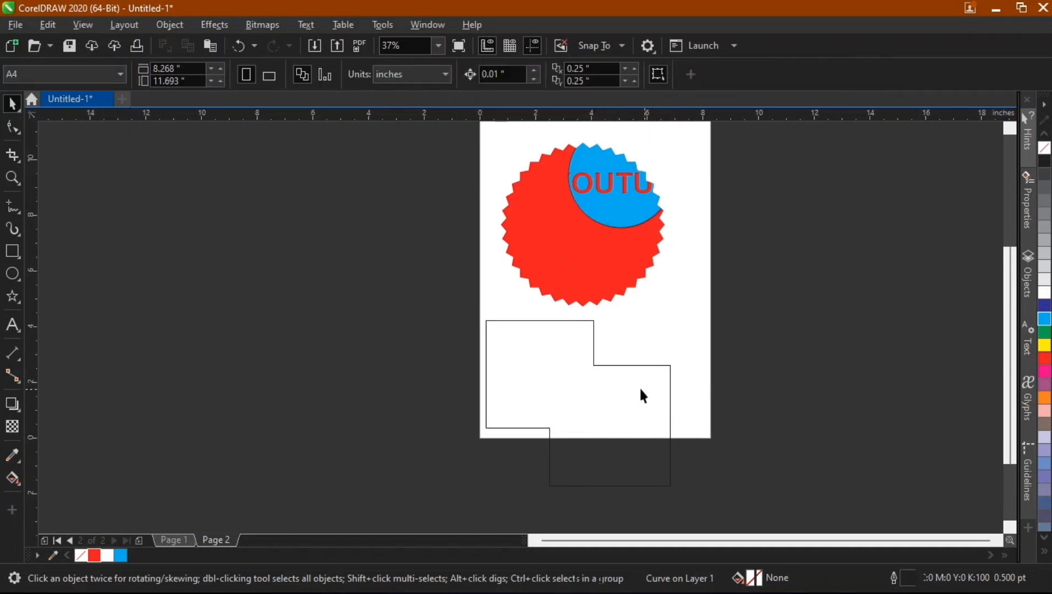
pyautogui.hotkey('ctrl', 'z')
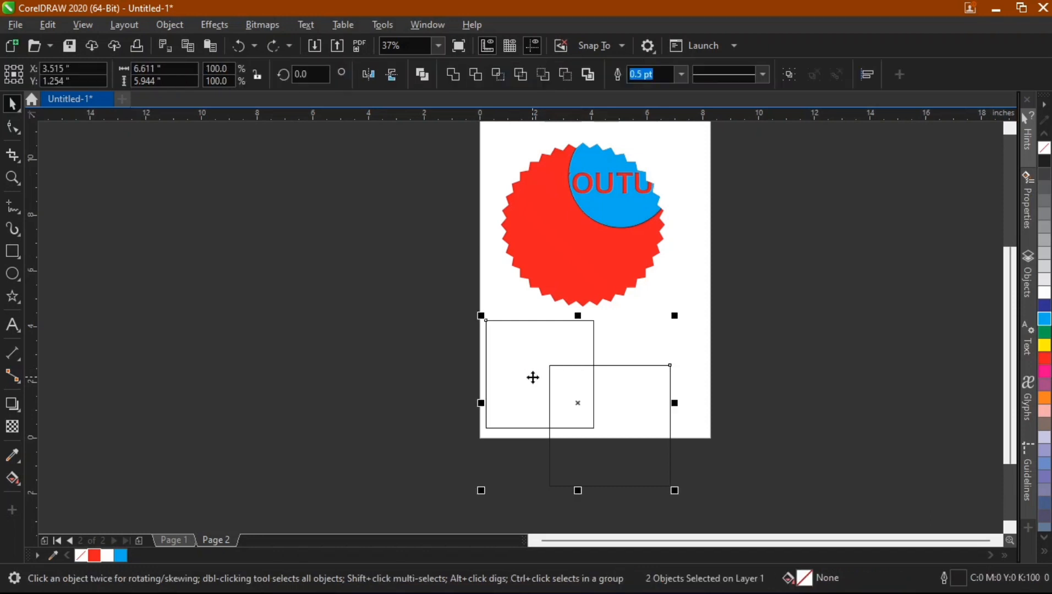
pyautogui.click(805, 307)
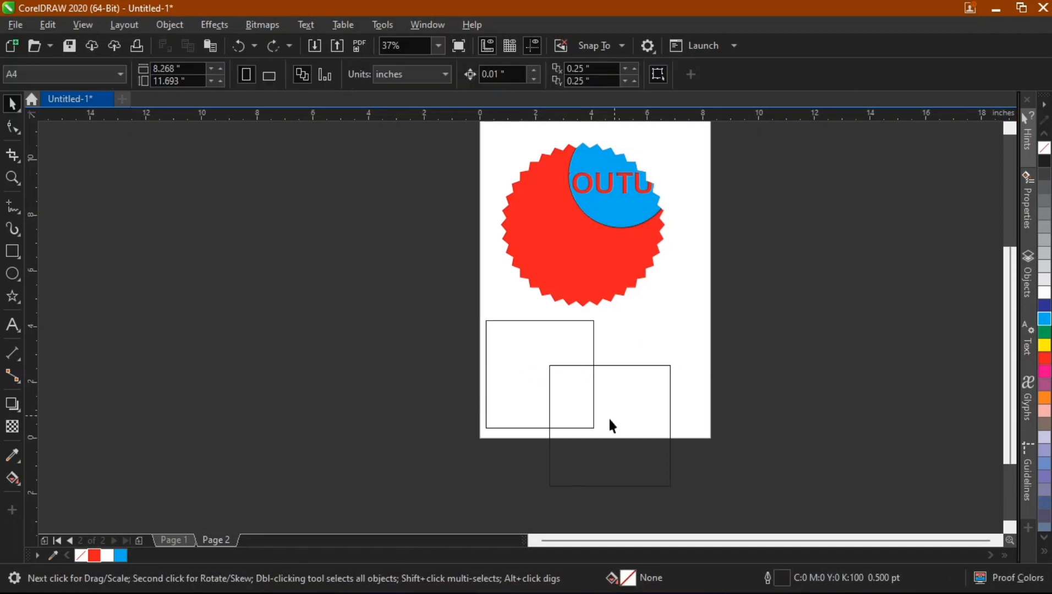
# Trim the smaller square with the larger overlapping square.
pyautogui.click(608, 419)
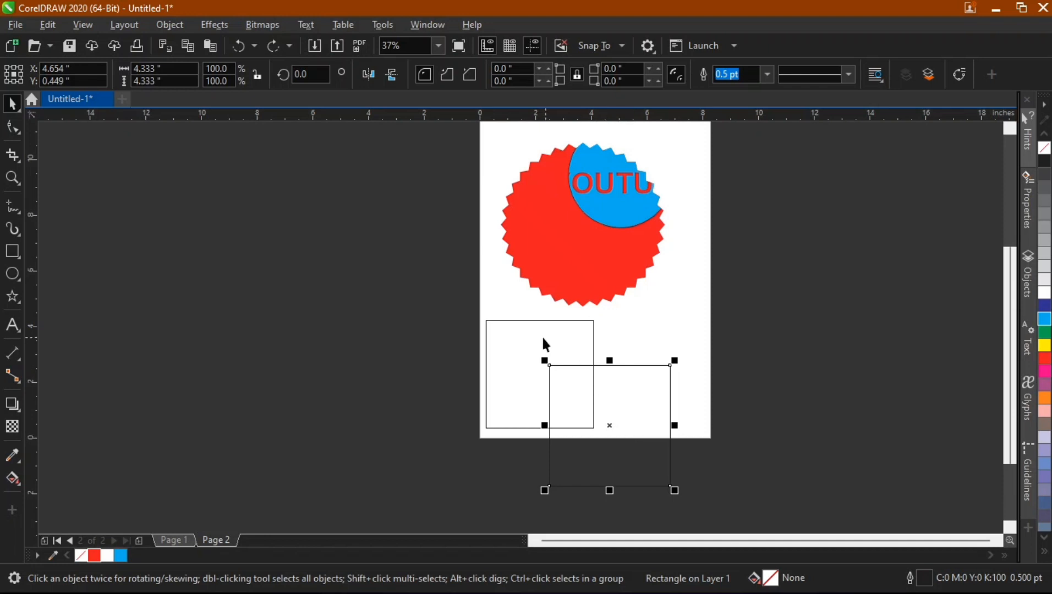
pyautogui.keyDown('shift'); pyautogui.click(512, 336); pyautogui.keyUp('shift')
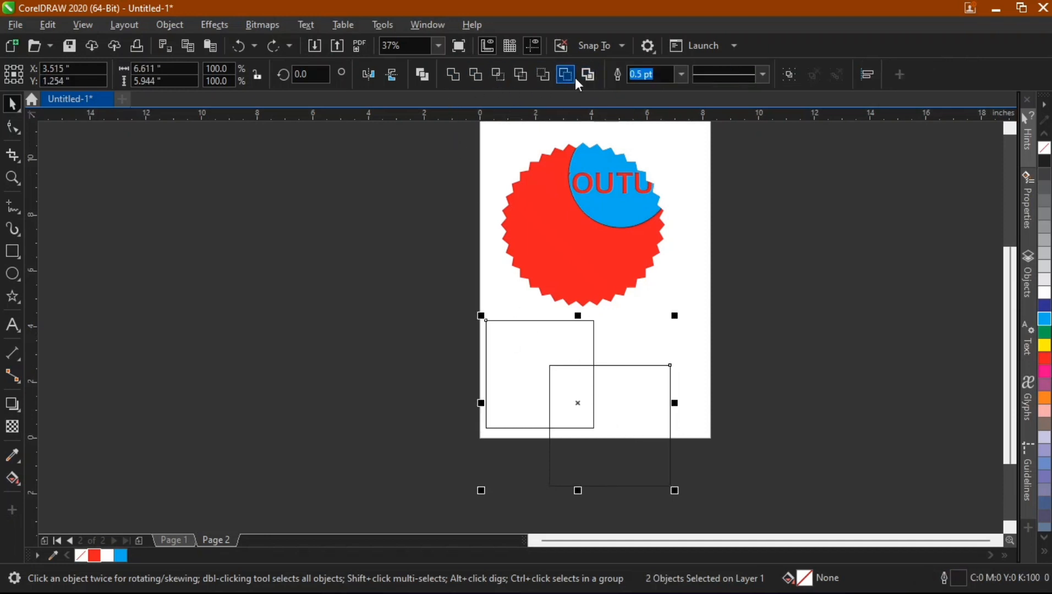
pyautogui.click(618, 428)
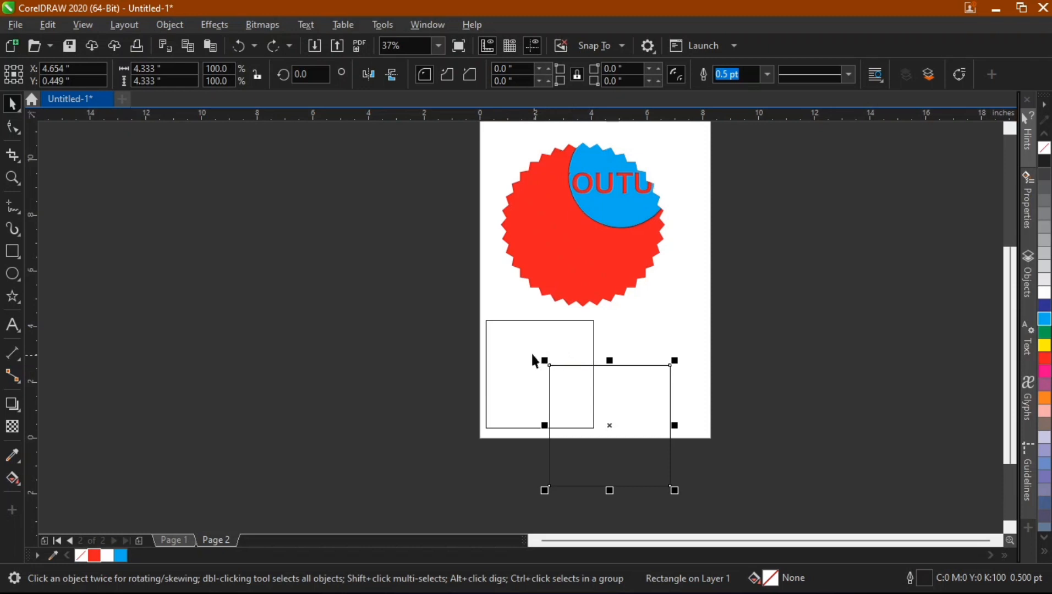
pyautogui.keyDown('shift'); pyautogui.click(505, 337); pyautogui.keyUp('shift')
pyautogui.scroll(-1, 504, 337)
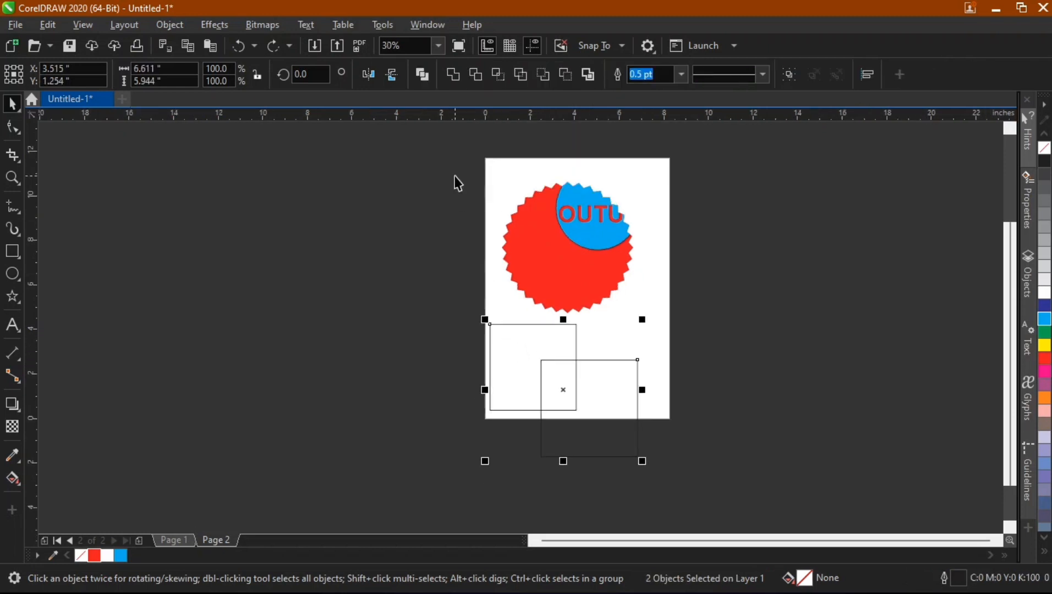
pyautogui.click(478, 74)
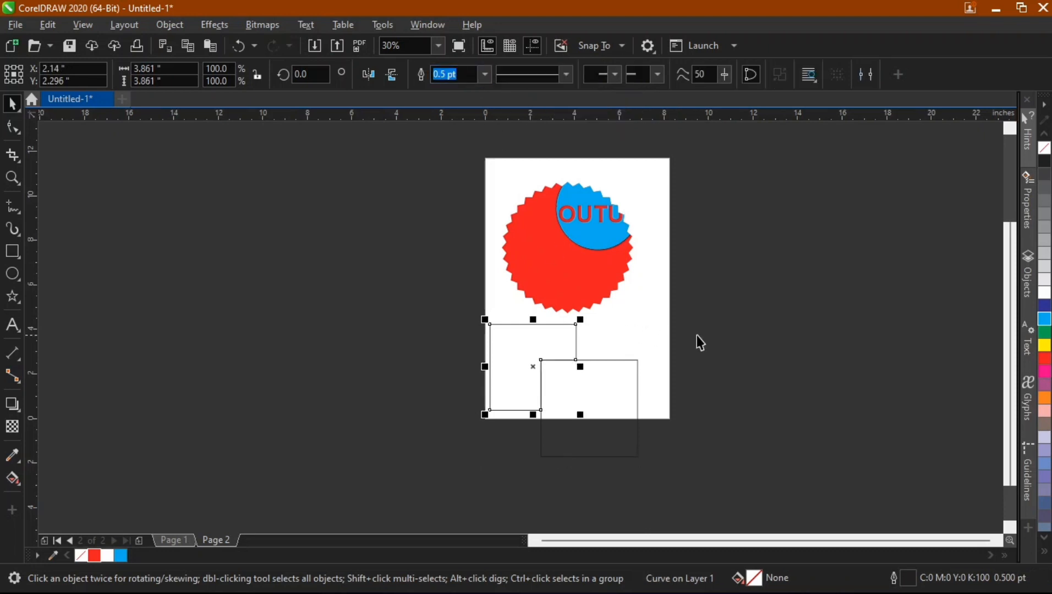
pyautogui.click(577, 389)
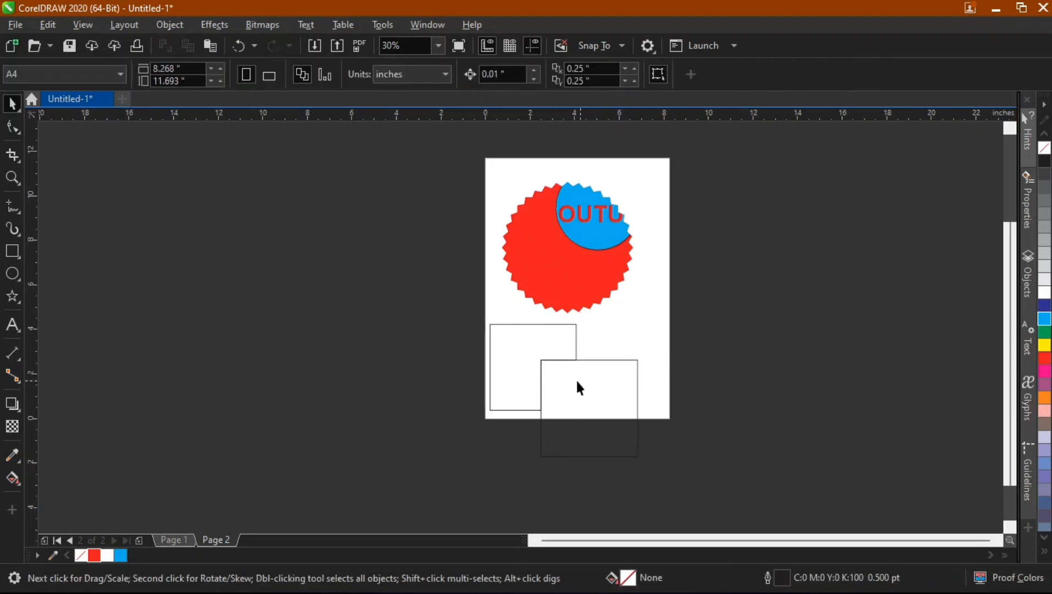
# Move the trimmed square left off the page onto the pasteboard and select the other square.
pyautogui.click(518, 354)
pyautogui.moveTo(518, 354); pyautogui.dragTo(440, 335)
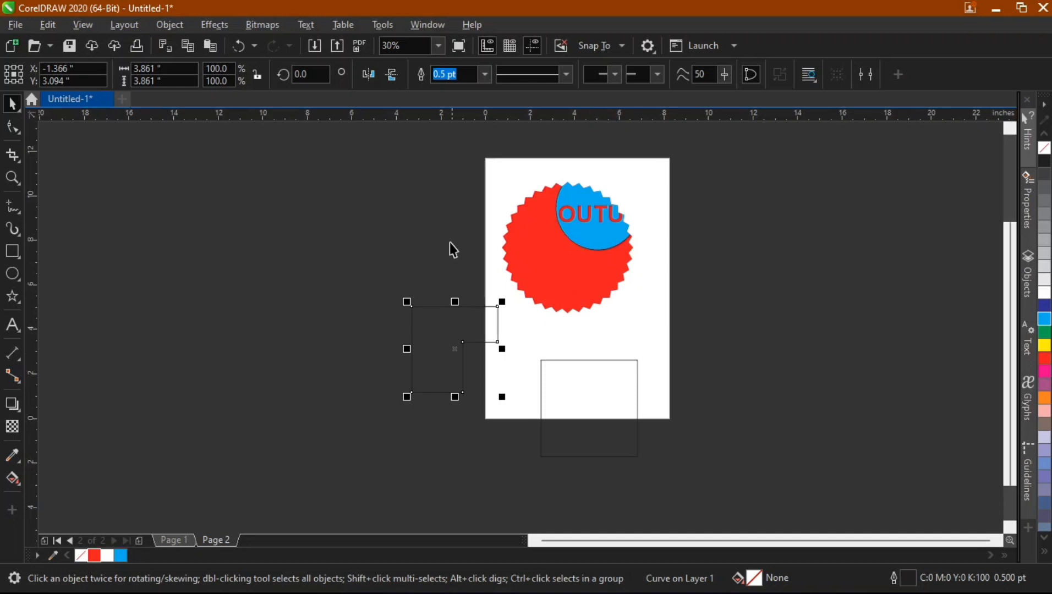
pyautogui.click(563, 396)
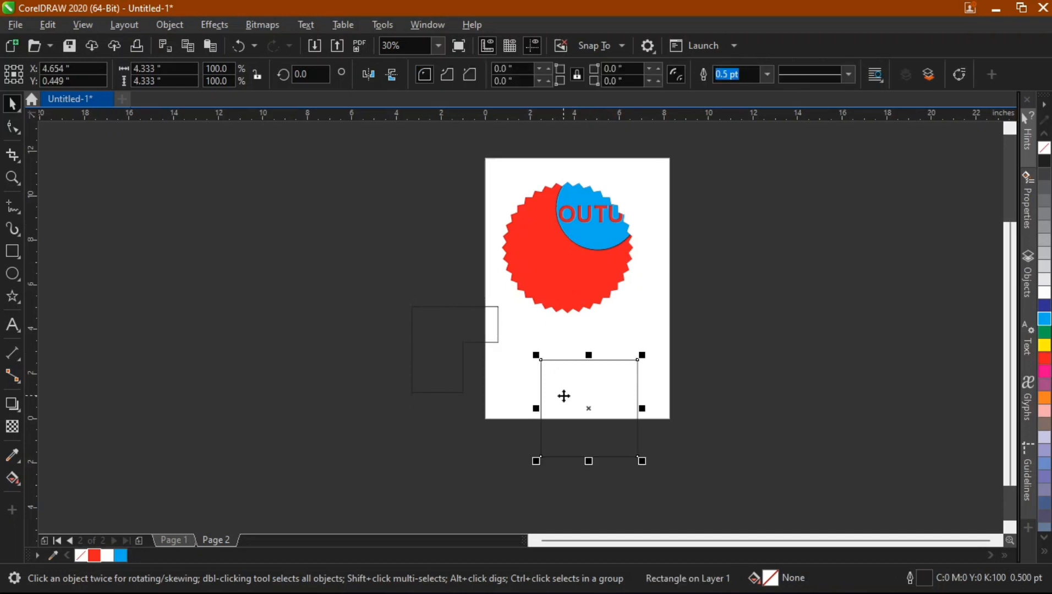